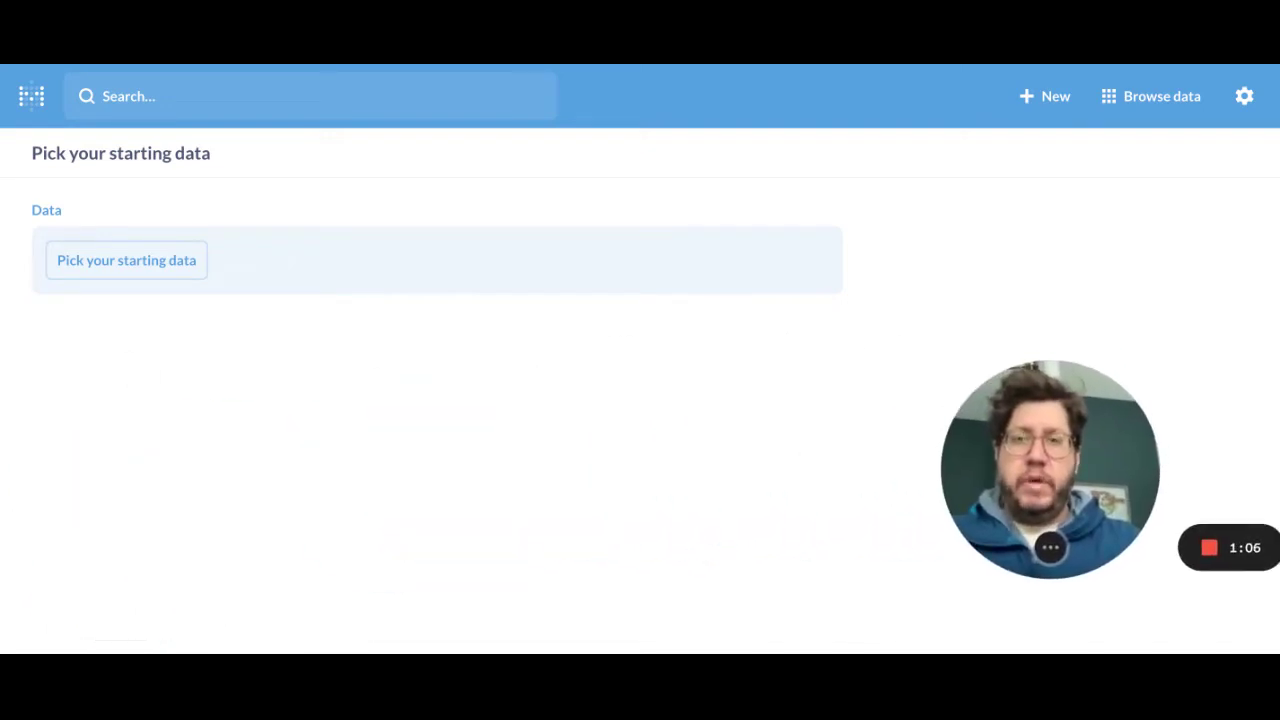
# Start a new question on the Rowdy County To Zip Merge View table and run it, returning 1,135 rows.
pyautogui.click(1045, 96)
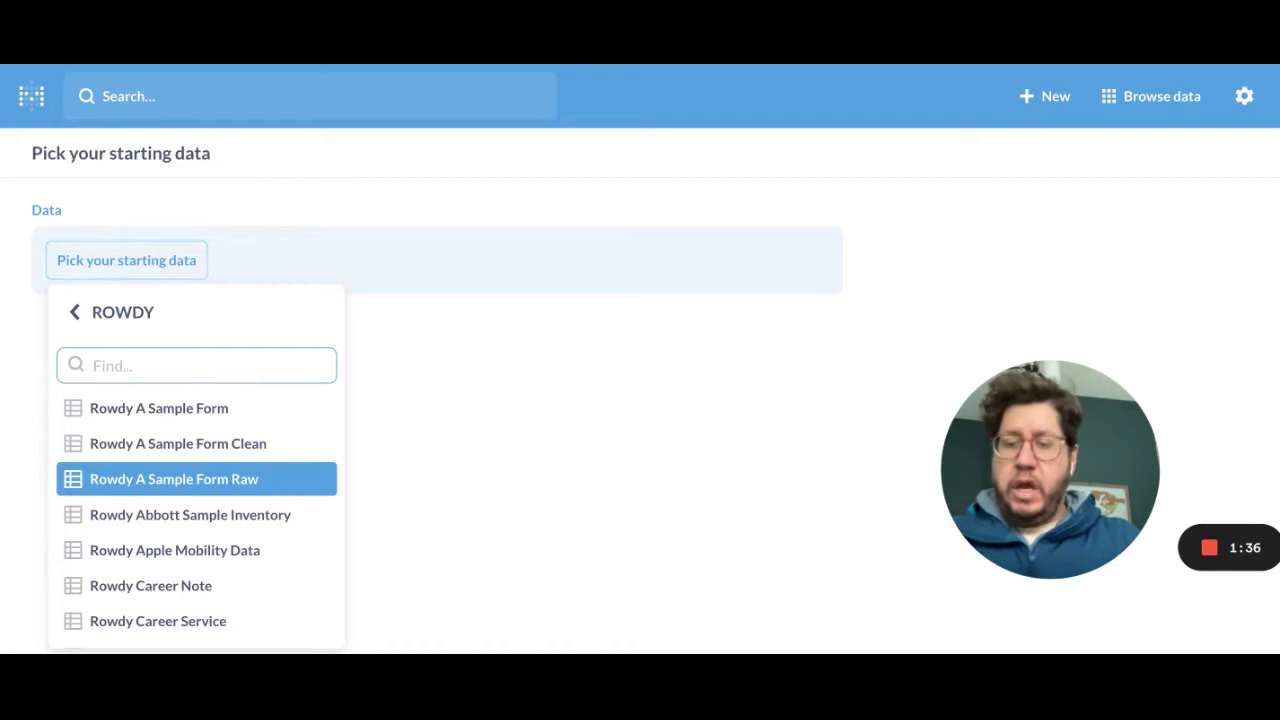
pyautogui.scroll(-1, 200, 470)
pyautogui.scroll(-5, 197, 470)
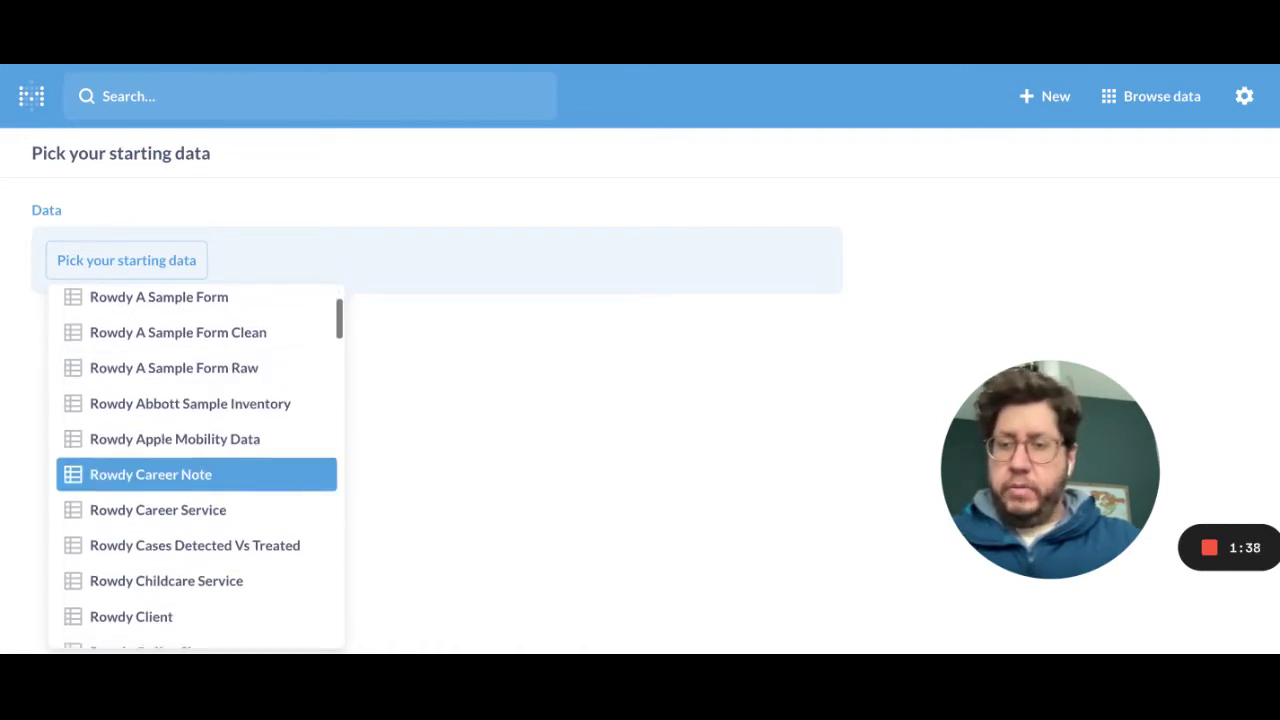
pyautogui.scroll(-3, 197, 436)
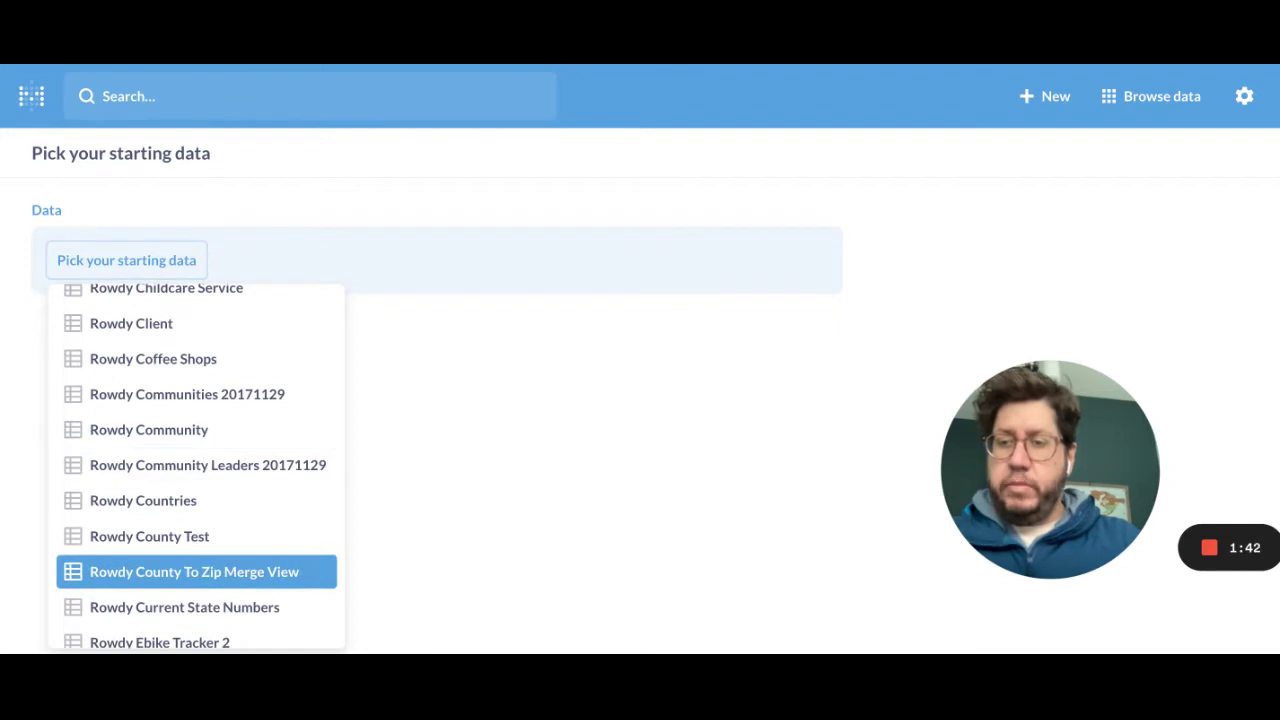
pyautogui.click(194, 571)
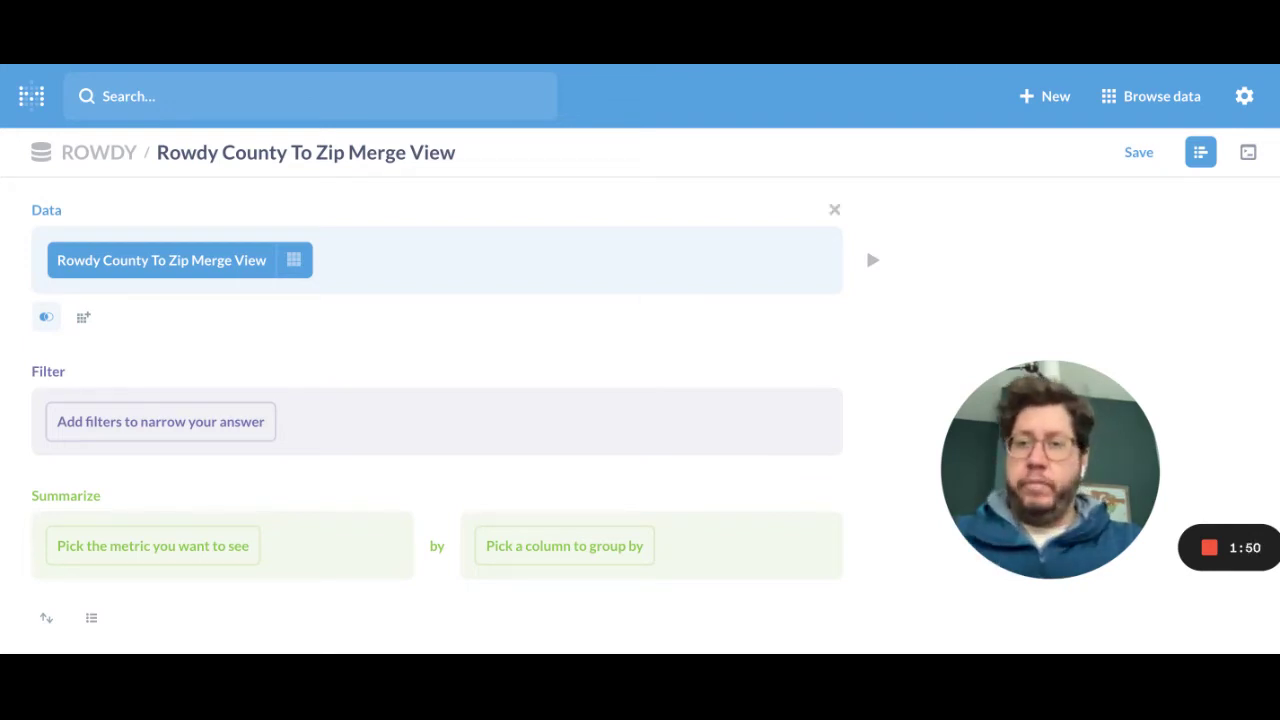
pyautogui.scroll(-1, 865, 244)
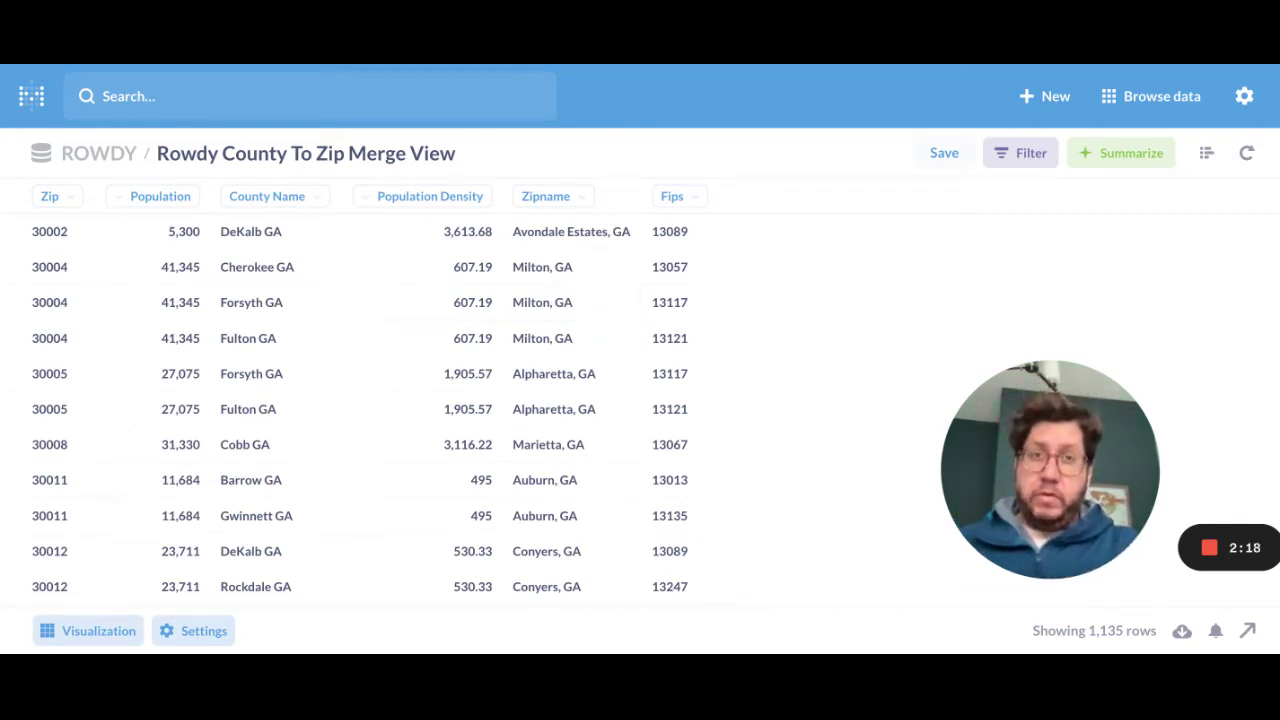
# Save the question as 'County to Zip View (2)' in ROWDY > Demo Dashboards, without adding it to a dashboard.
pyautogui.click(944, 152)
pyautogui.moveTo(617, 251); pyautogui.dragTo(366, 251)
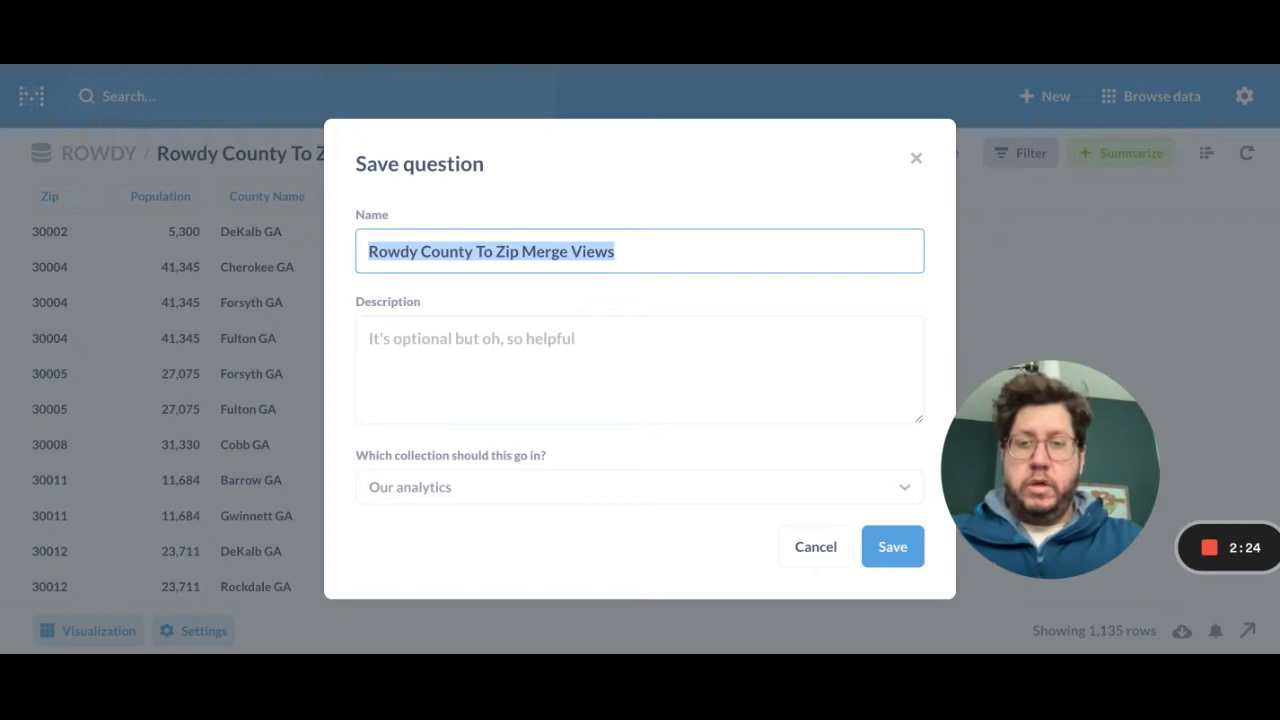
pyautogui.write('county')
pyautogui.press('BackSpace')
pyautogui.press('BackSpace')
pyautogui.press('BackSpace')
pyautogui.press('BackSpace')
pyautogui.press('BackSpace')
pyautogui.press('BackSpace')
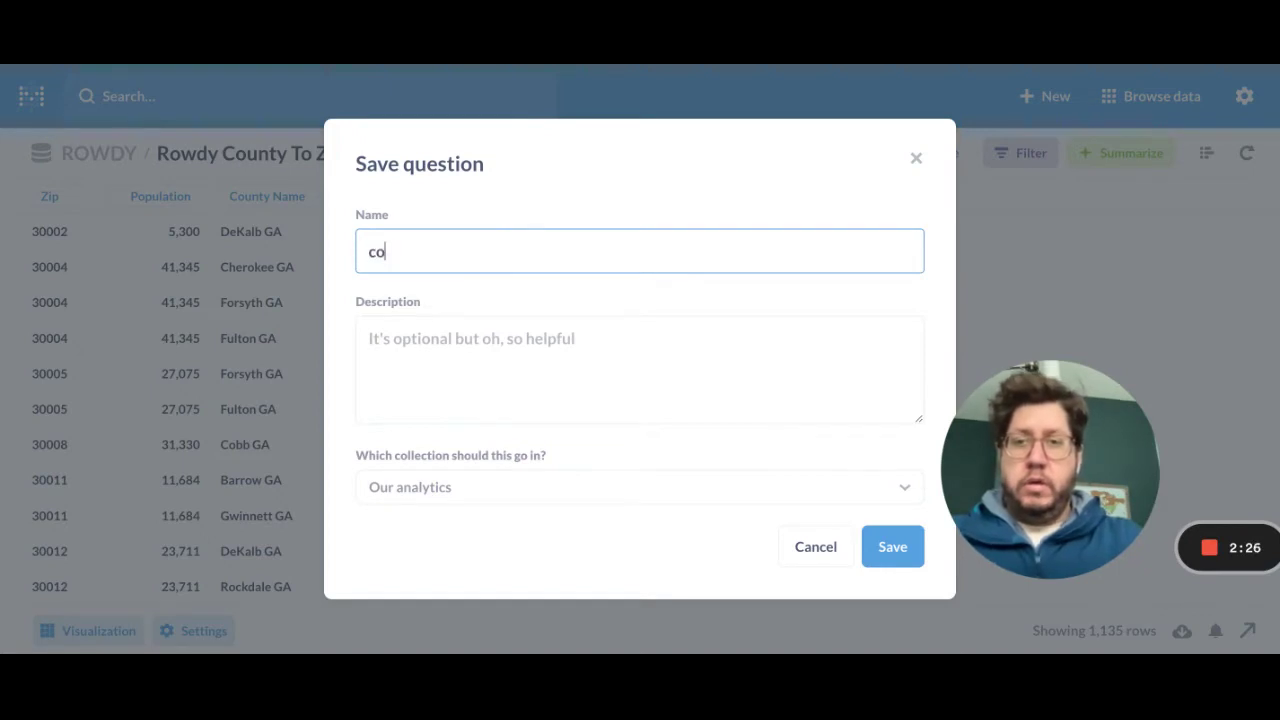
pyautogui.write('County to Zip View (2)')
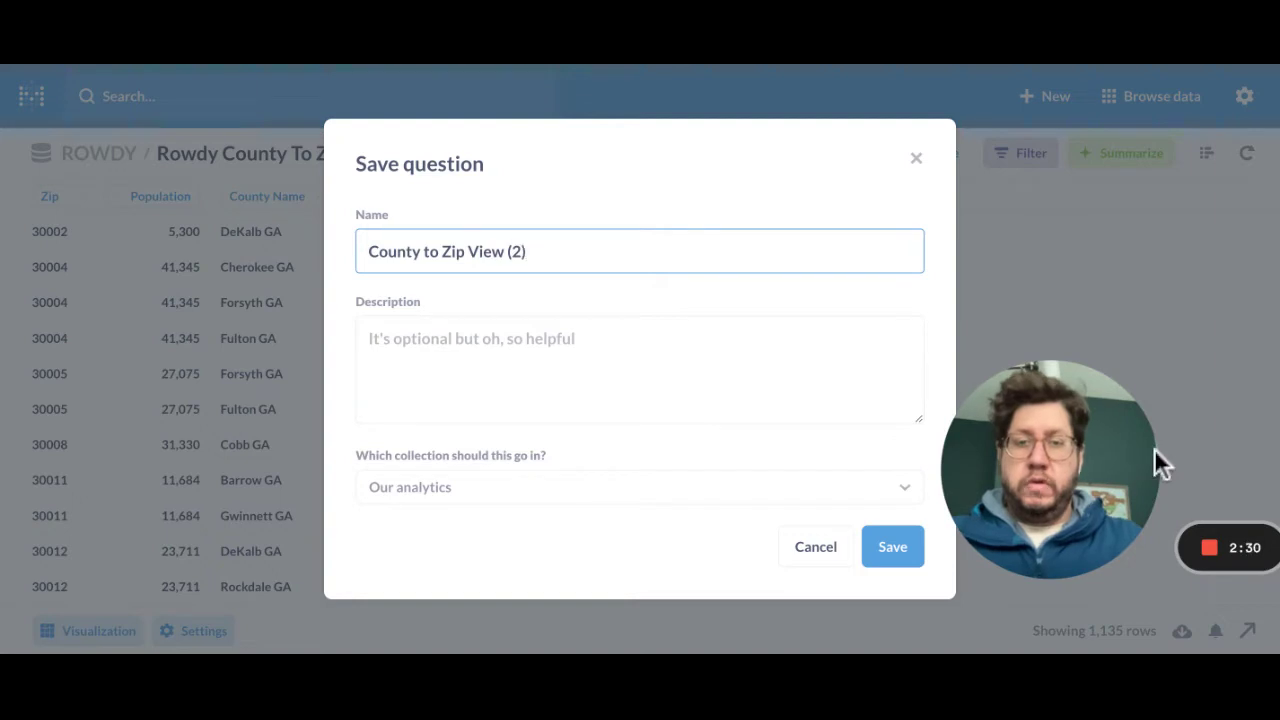
pyautogui.click(880, 487)
pyautogui.scroll(-8, 946, 366)
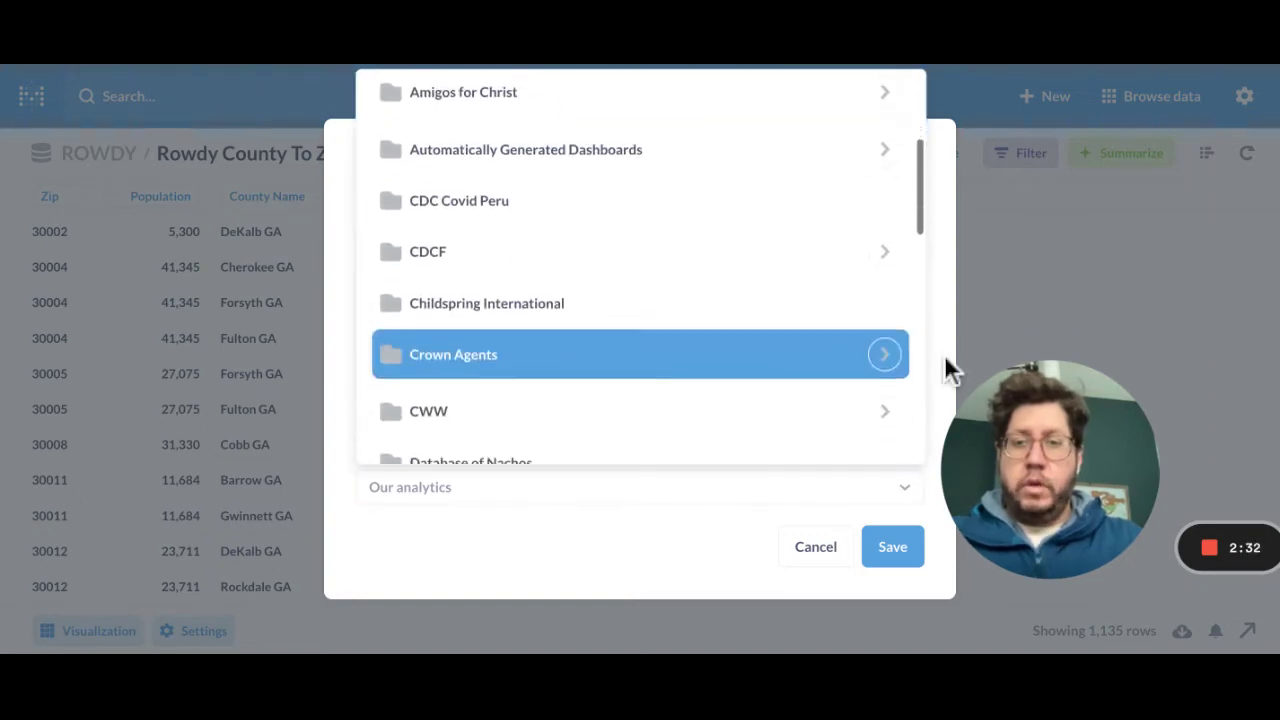
pyautogui.scroll(-5, 884, 360)
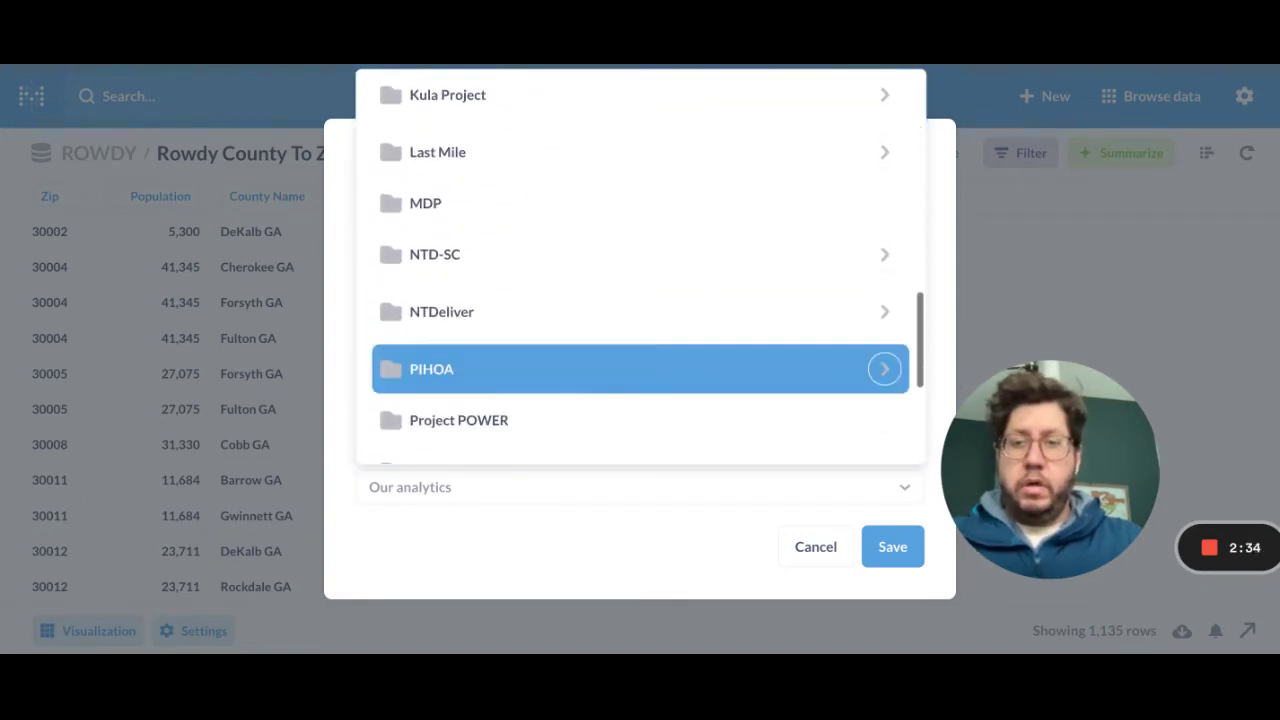
pyautogui.click(884, 357)
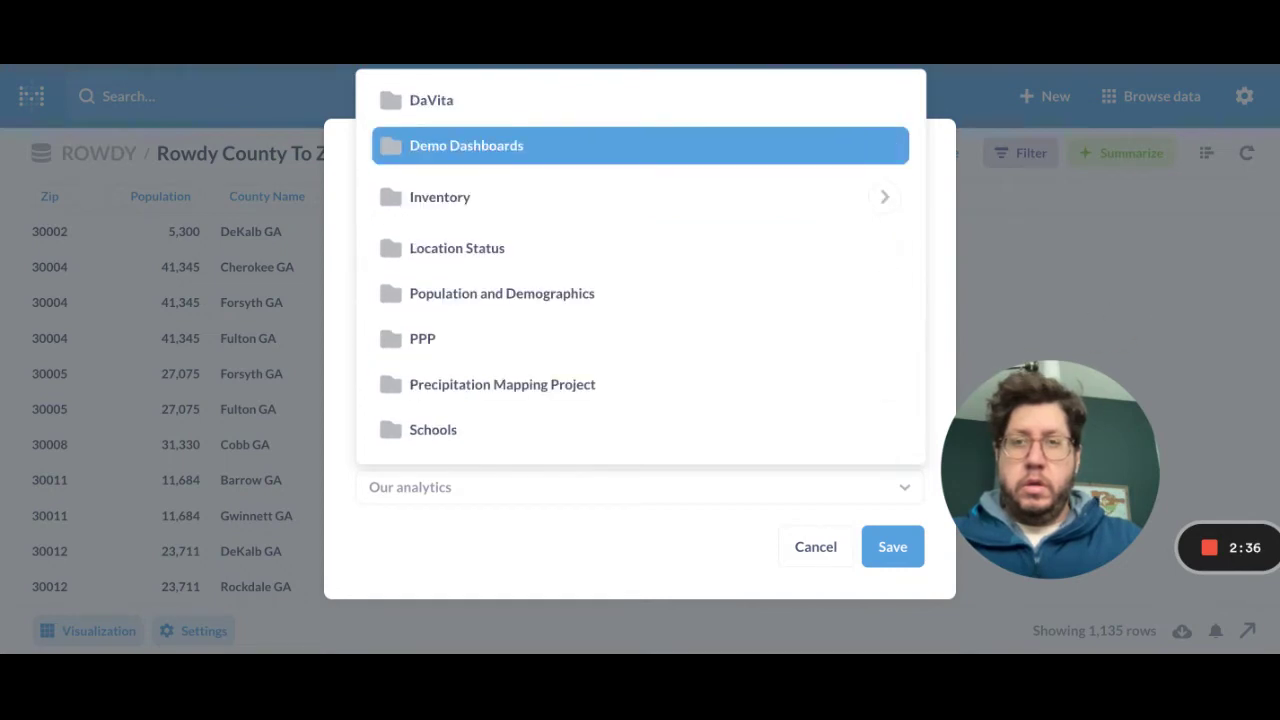
pyautogui.click(800, 145)
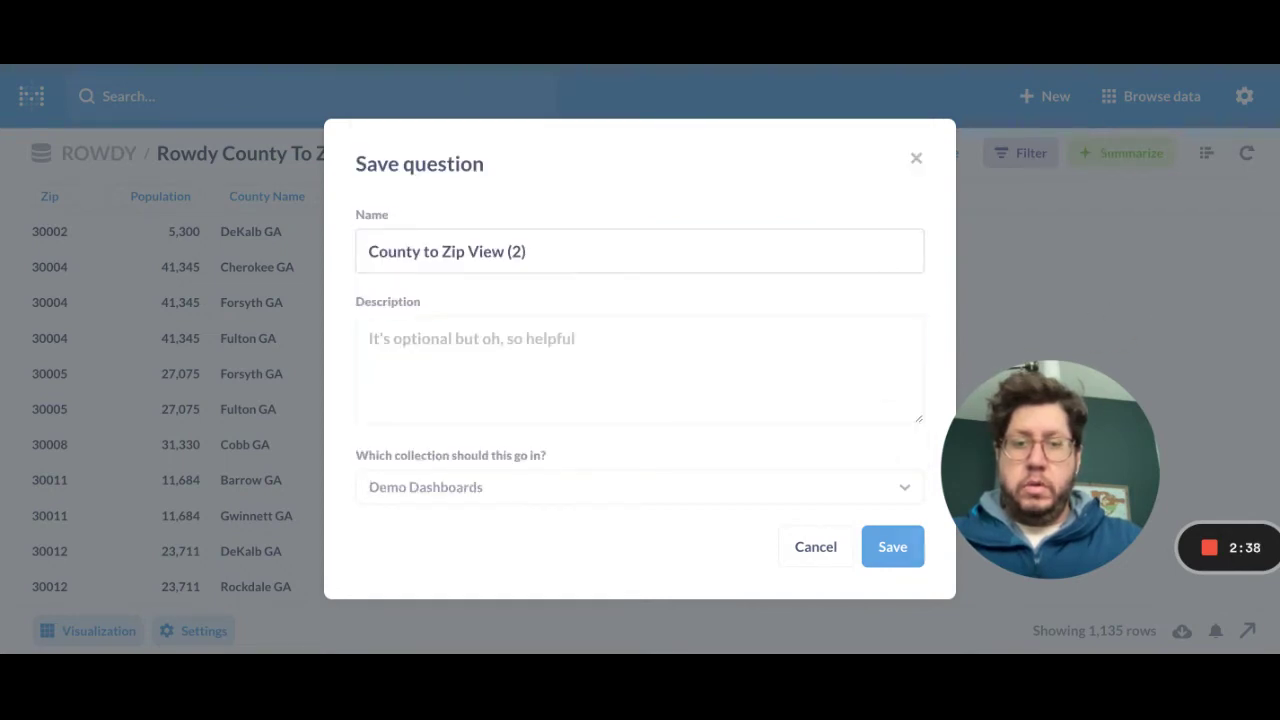
pyautogui.click(892, 546)
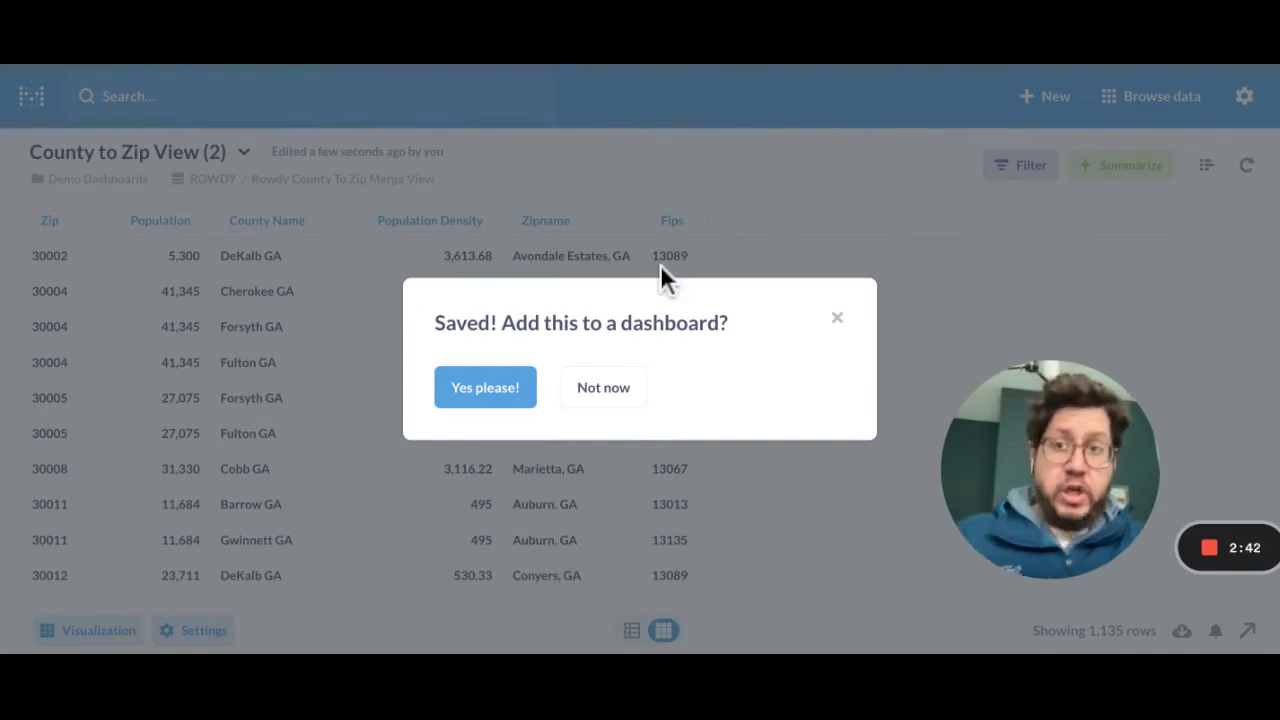
pyautogui.click(566, 372)
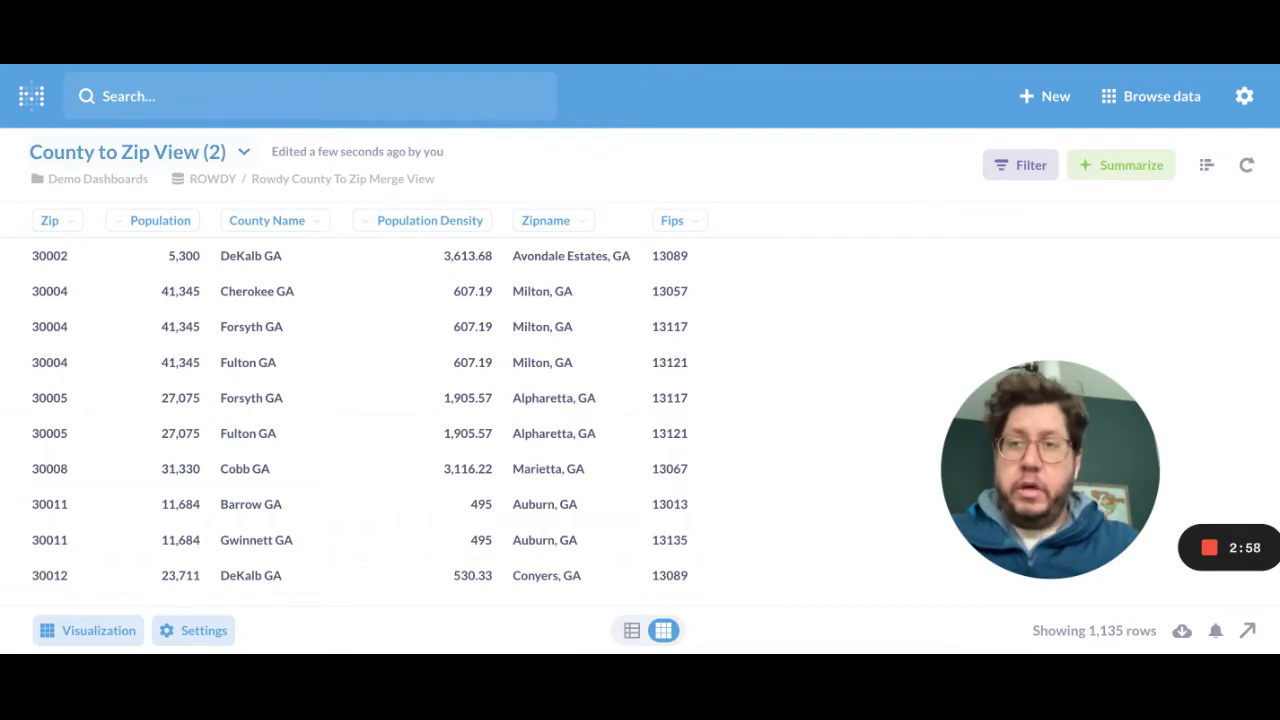
# Show the details sidebar for the saved question 'County to Zip View (2)'.
pyautogui.click(127, 151)
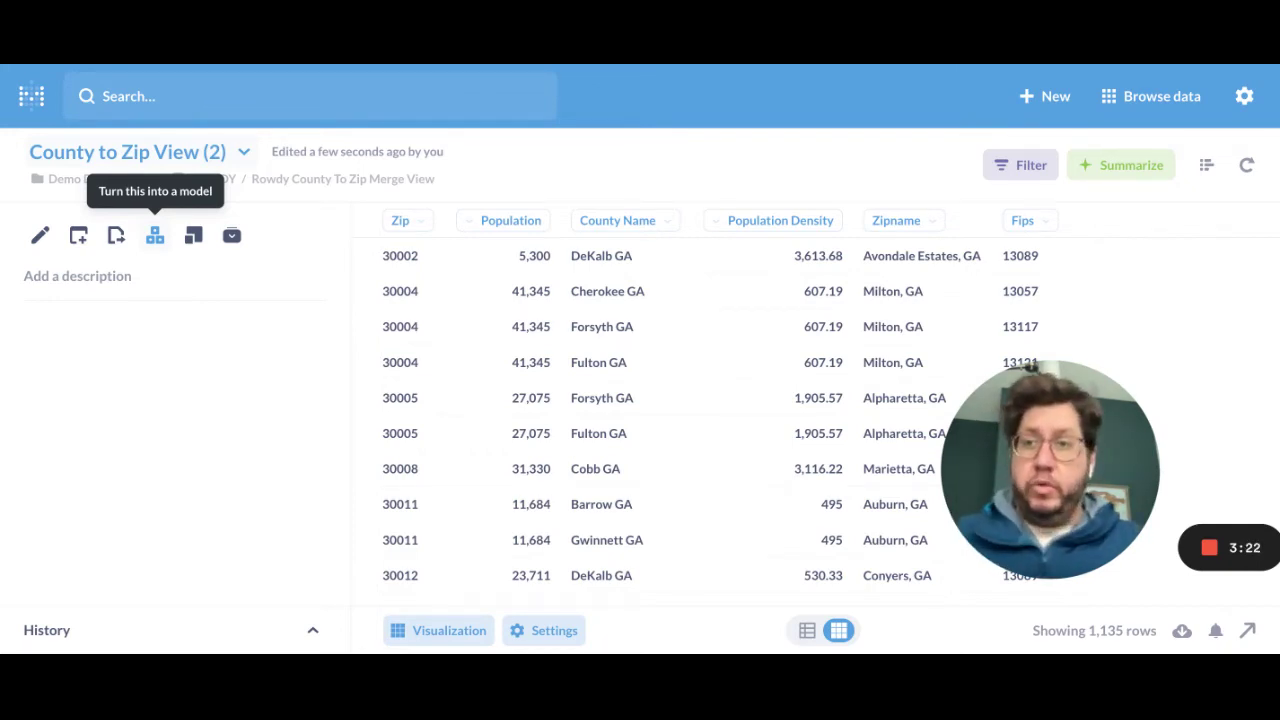
# Convert 'County to Zip View (2)' into a model and confirm the conversion.
pyautogui.click(155, 235)
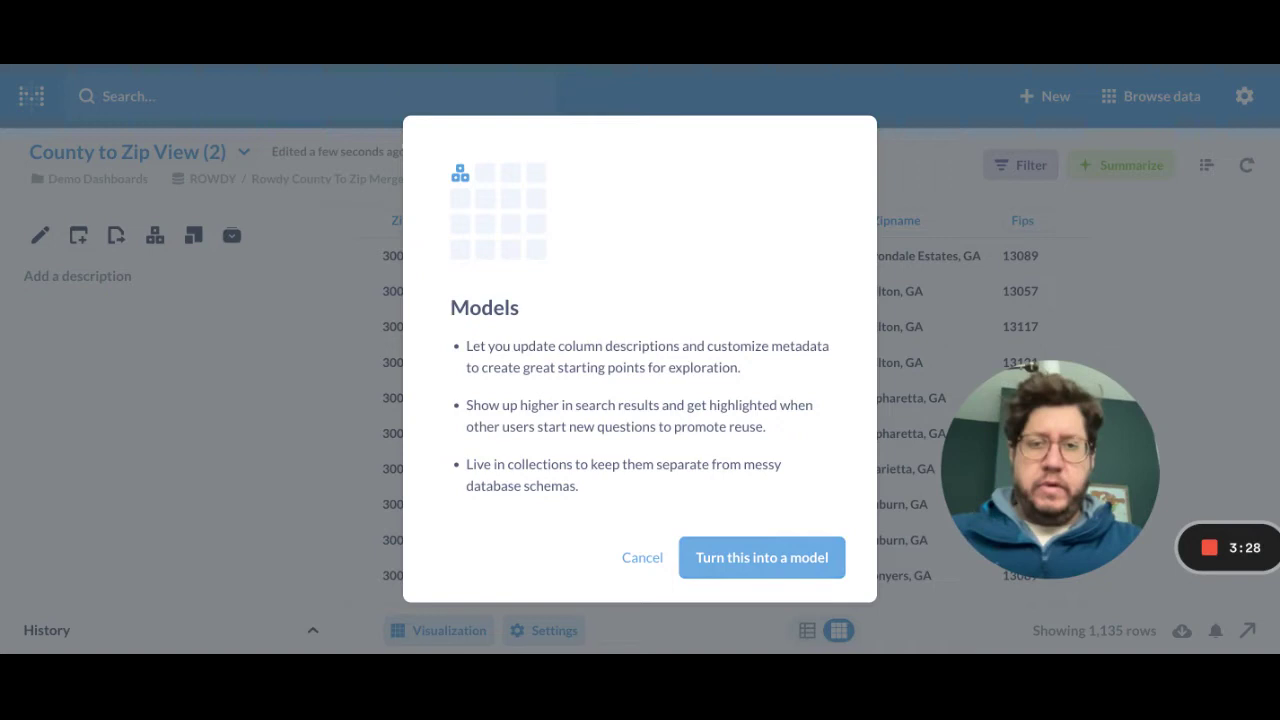
pyautogui.click(762, 557)
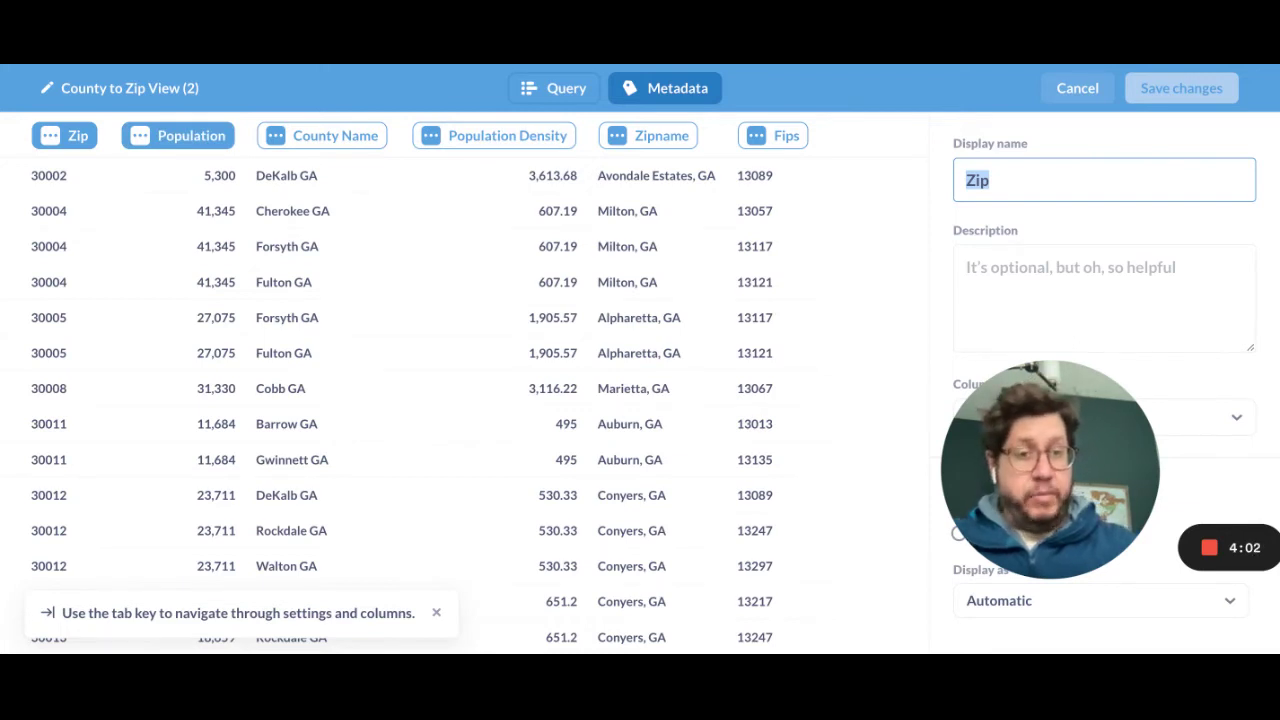
# Describe the model's Population column as 'This is the population of the zip code'.
pyautogui.moveTo(1060, 420); pyautogui.dragTo(127, 485)
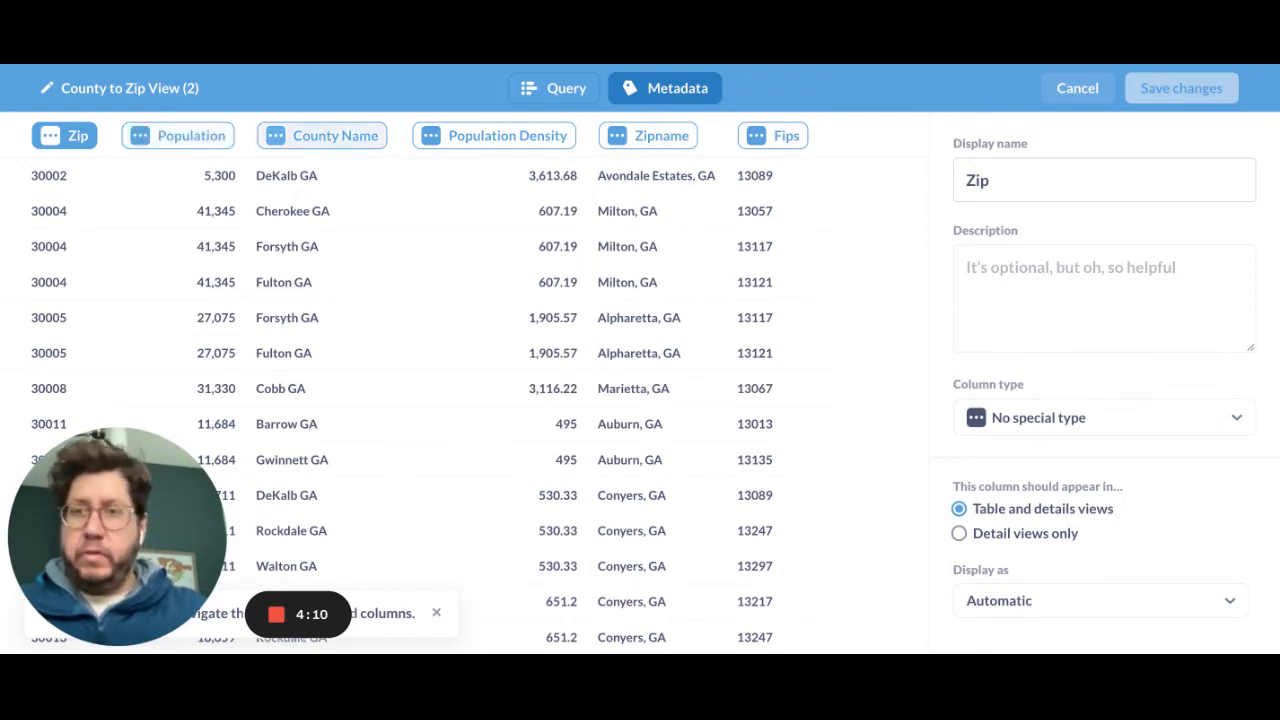
pyautogui.click(190, 135)
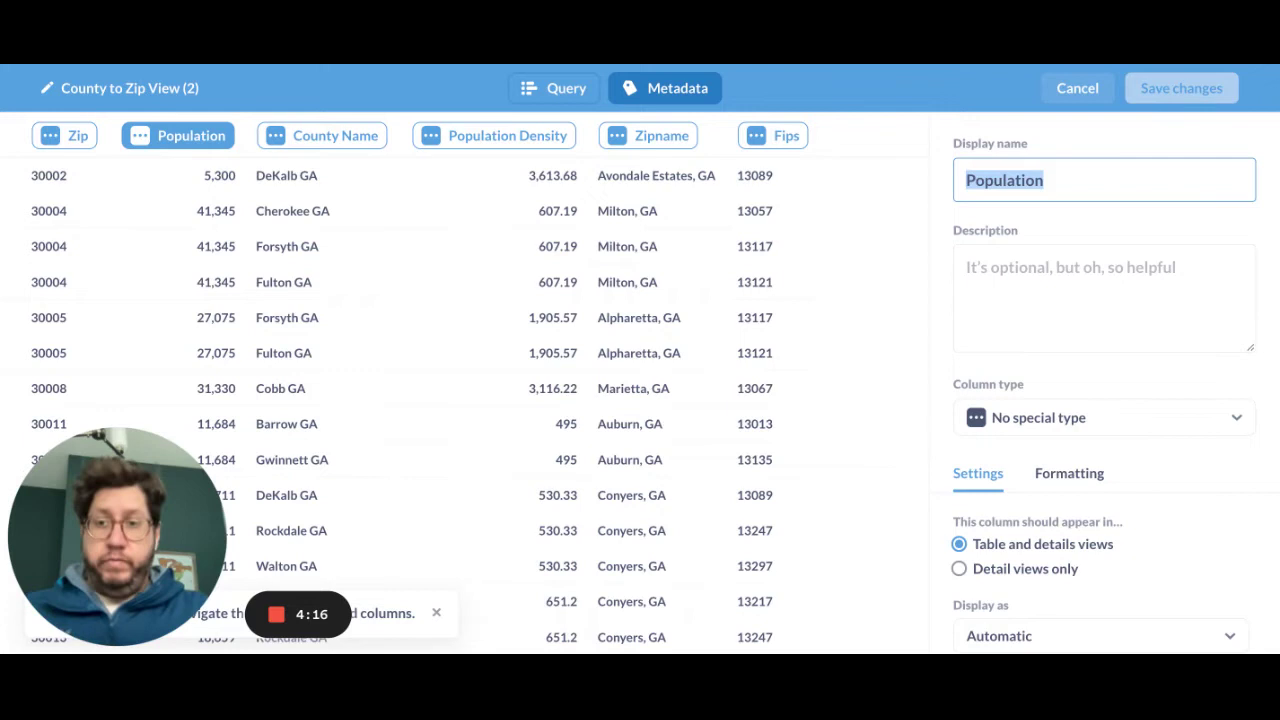
pyautogui.click(1000, 268)
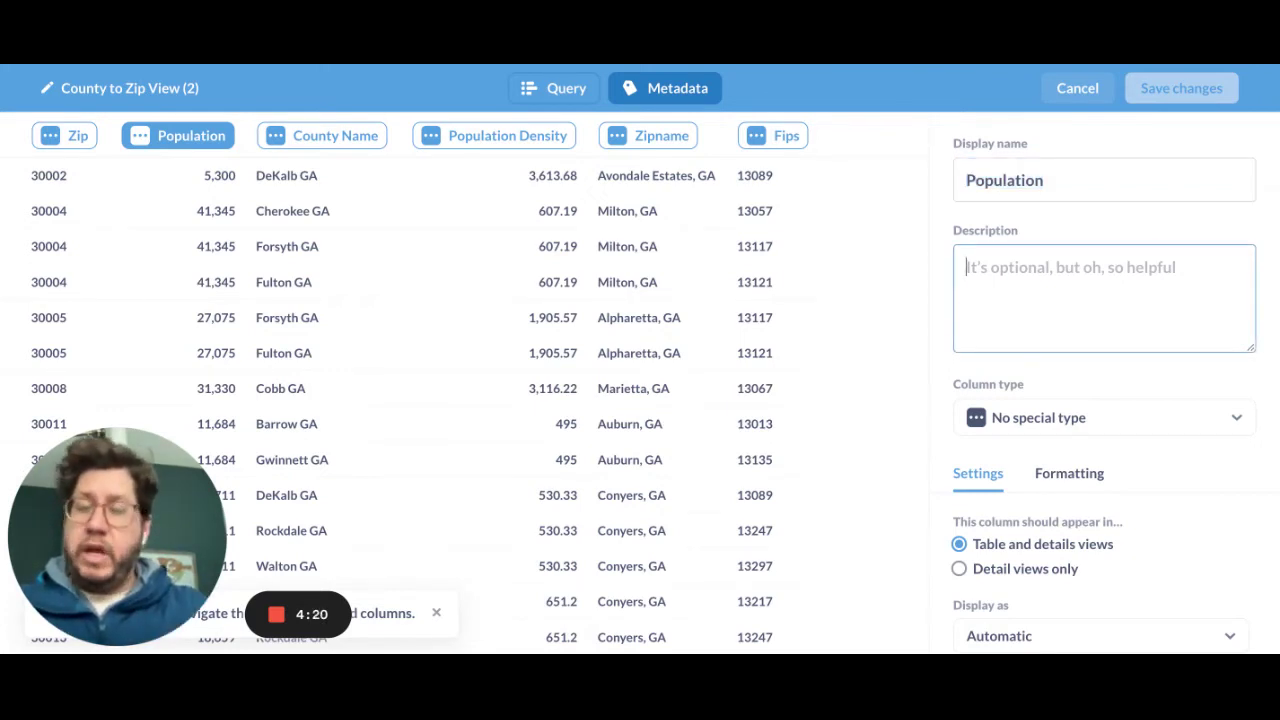
pyautogui.write('This')
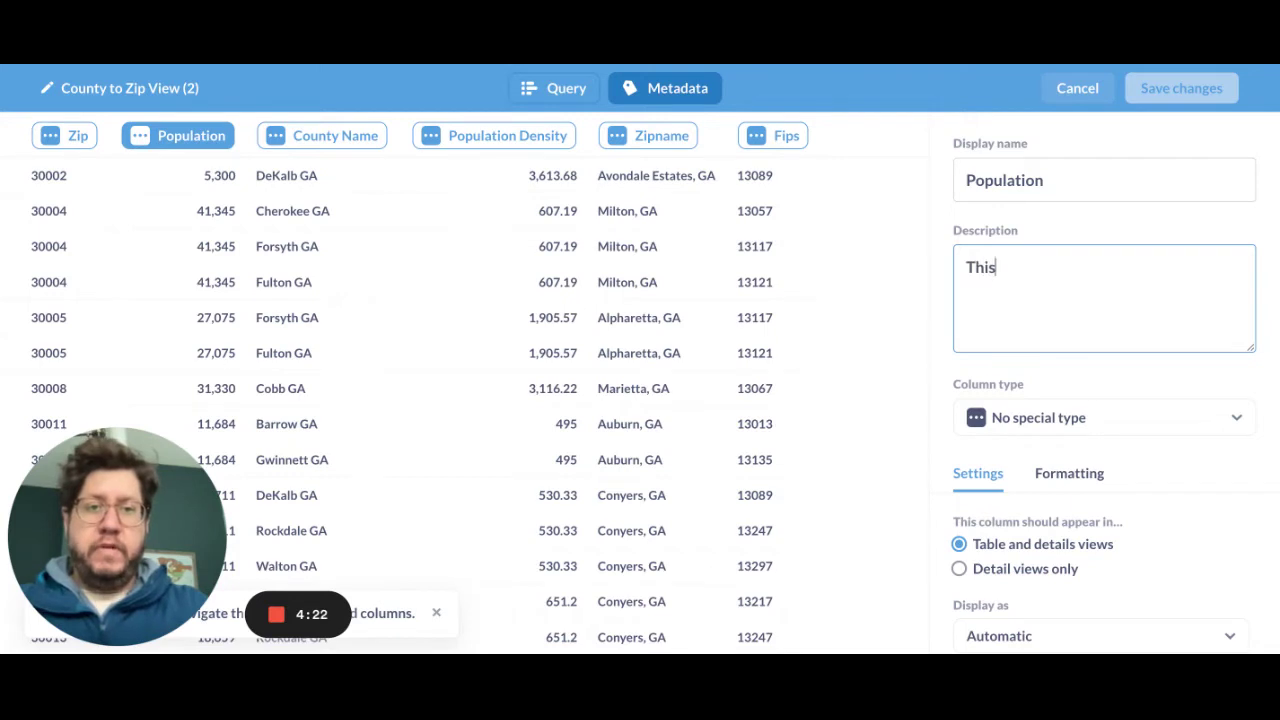
pyautogui.write(' is the population o')
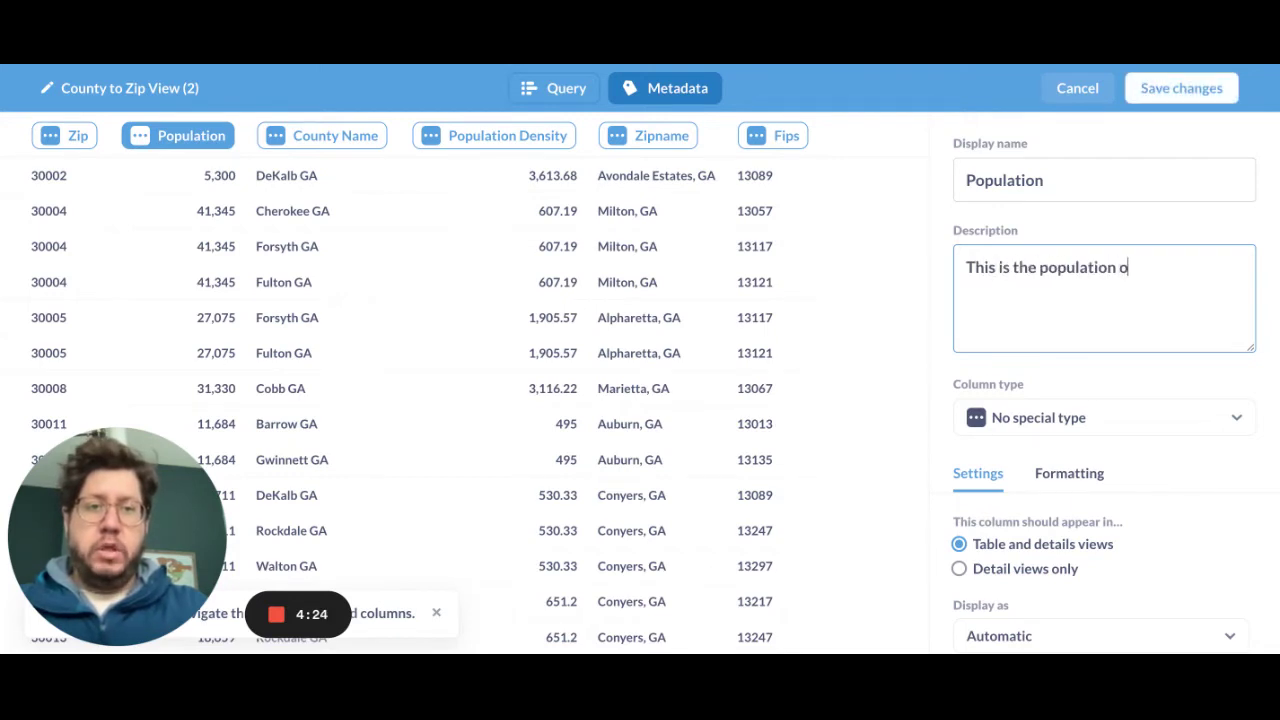
pyautogui.write('f the zip ode')
pyautogui.press('BackSpace')
pyautogui.press('BackSpace')
pyautogui.press('BackSpace')
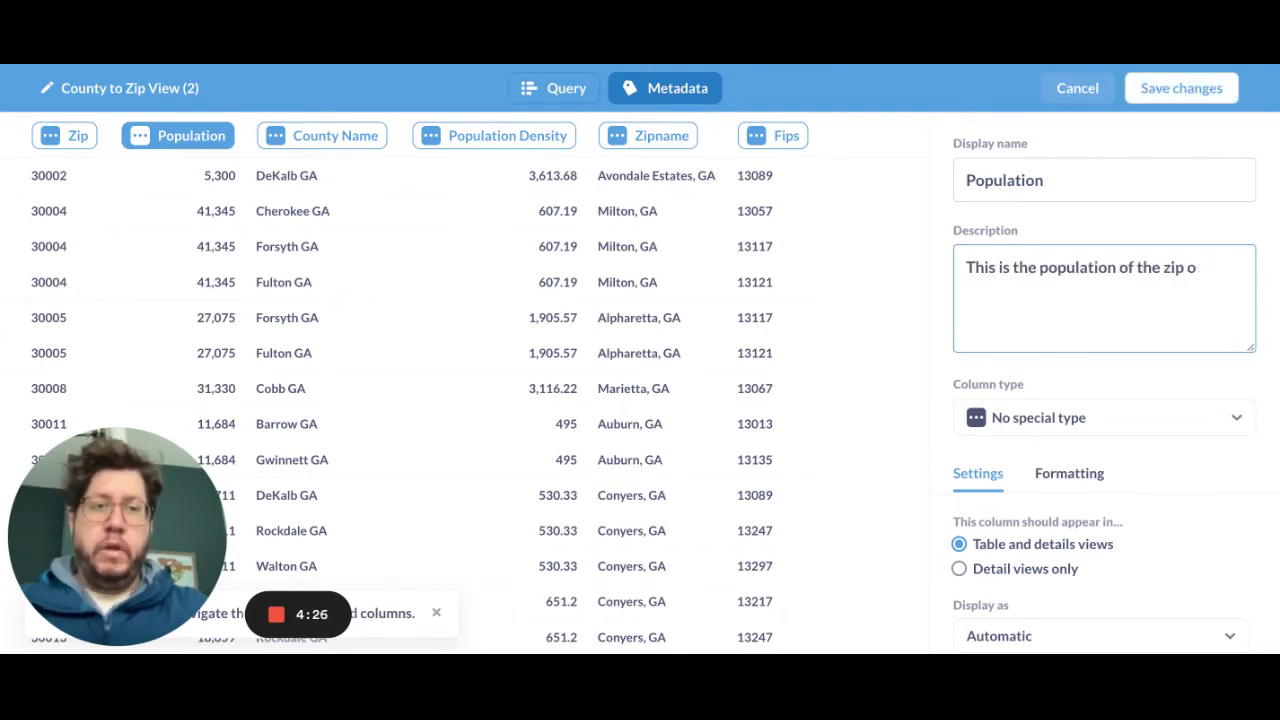
pyautogui.write('code')
pyautogui.press('Tab')
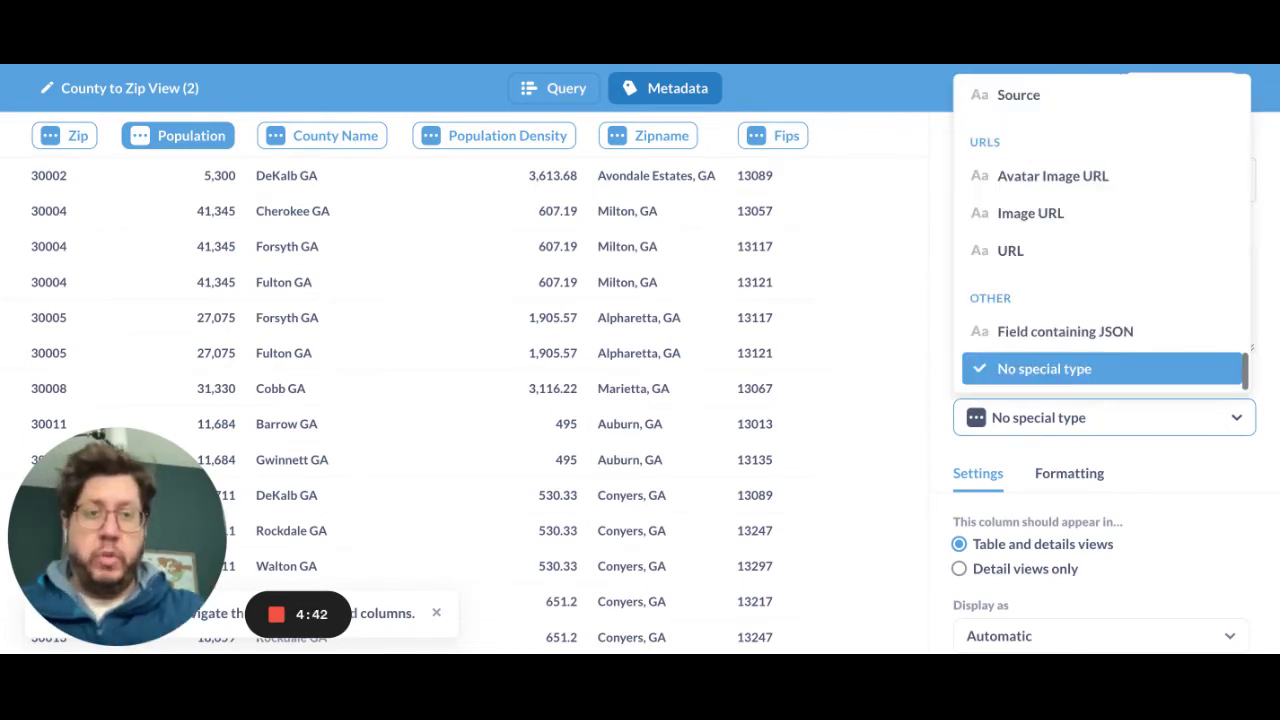
# Set the Population column type to Quantity from the Numeric group.
pyautogui.scroll(10, 1100, 300)
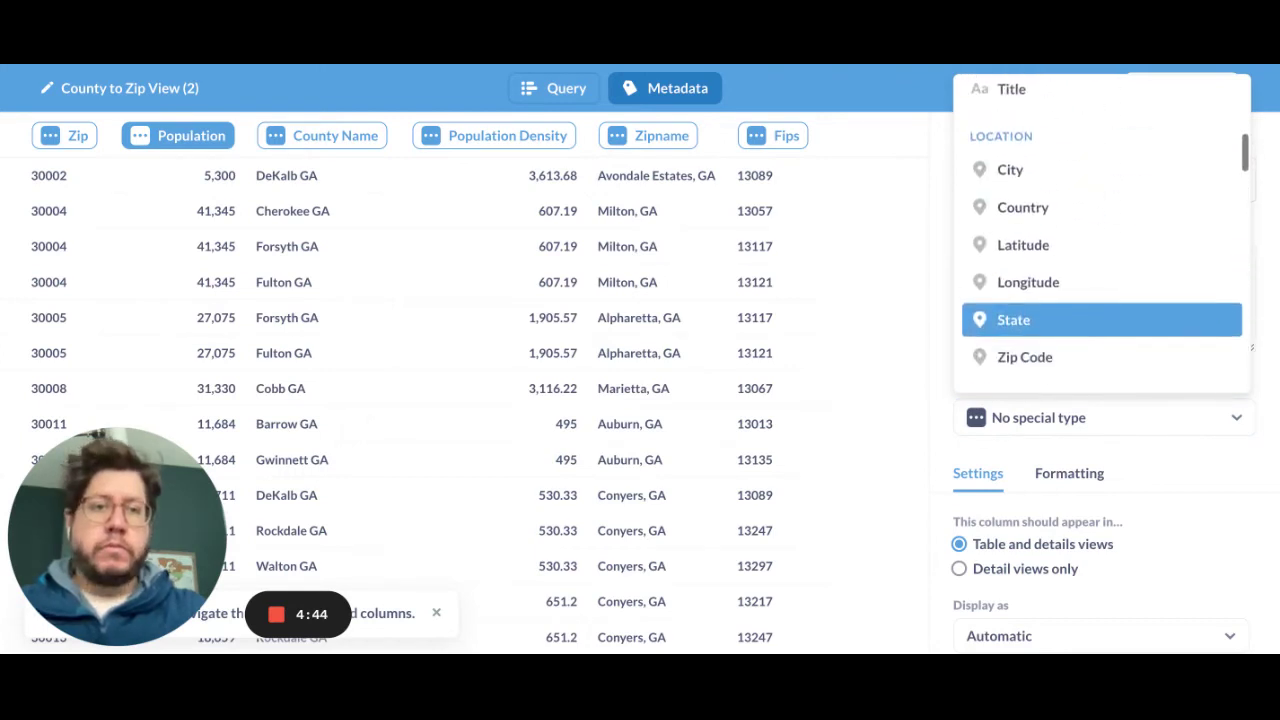
pyautogui.scroll(4, 1100, 320)
pyautogui.scroll(-1, 1100, 320)
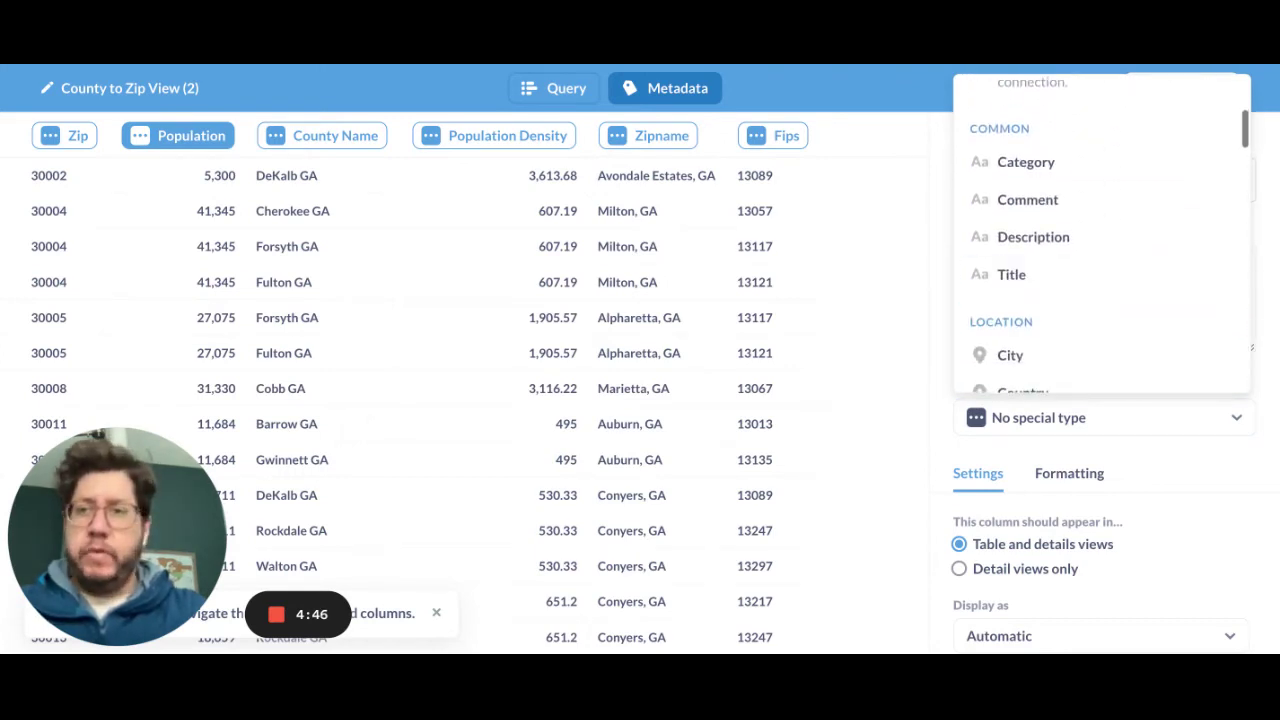
pyautogui.scroll(-4, 1100, 290)
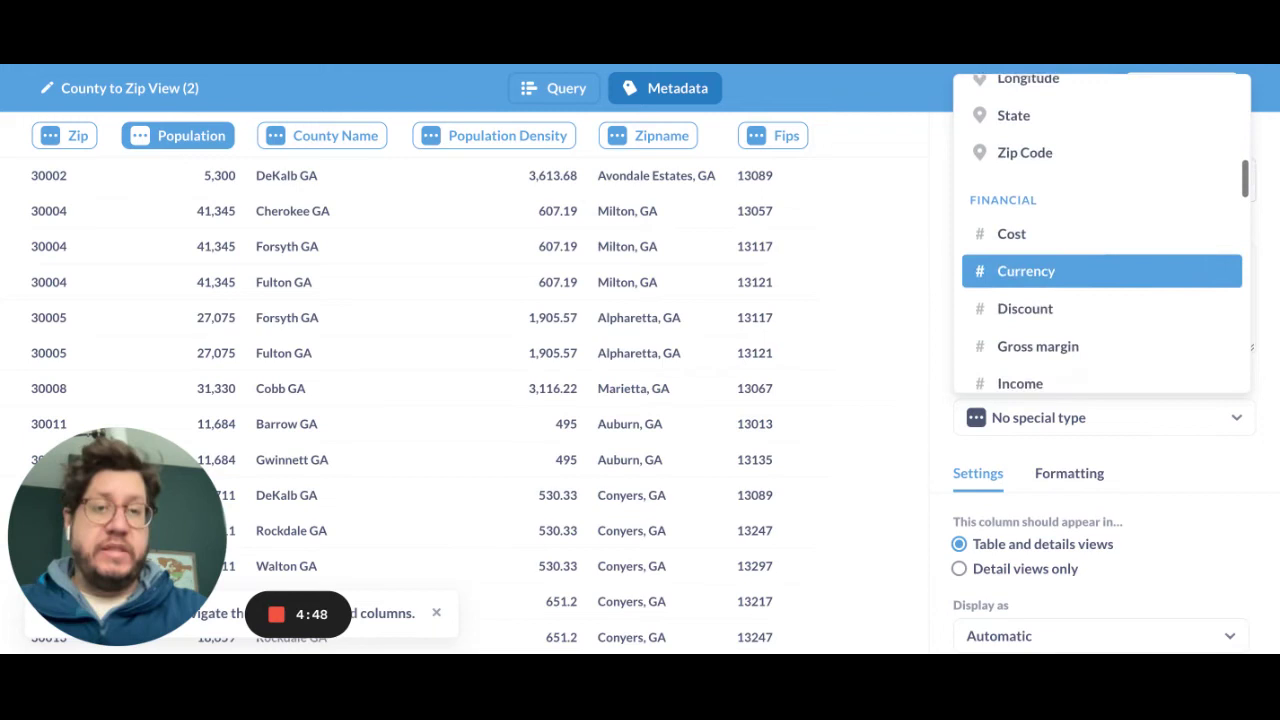
pyautogui.scroll(-4, 1100, 320)
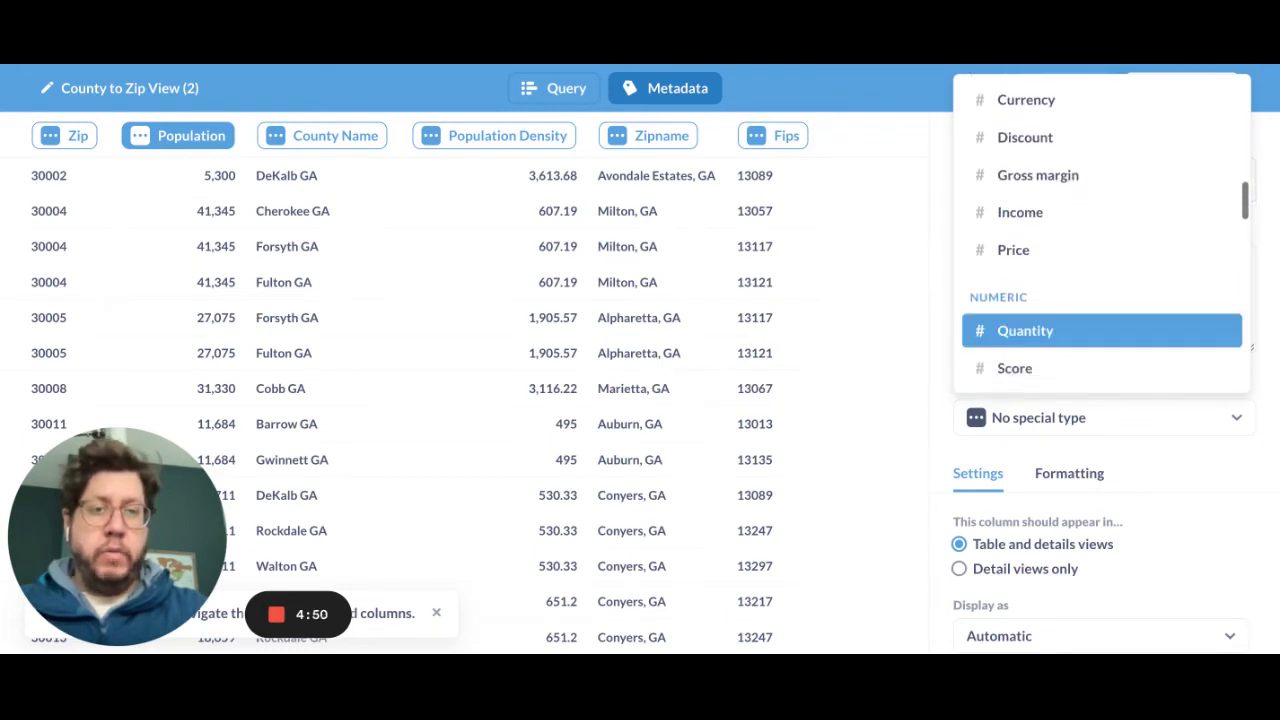
pyautogui.click(1100, 330)
pyautogui.scroll(-1, 1100, 400)
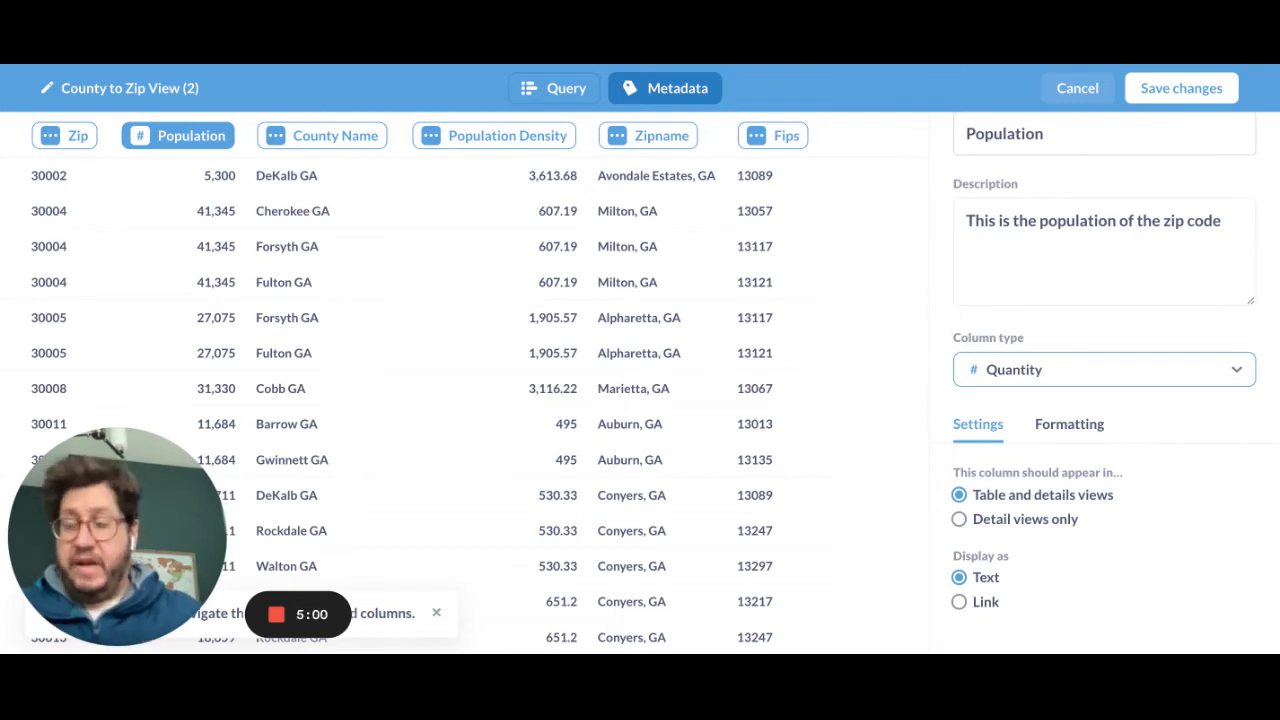
pyautogui.click(1069, 424)
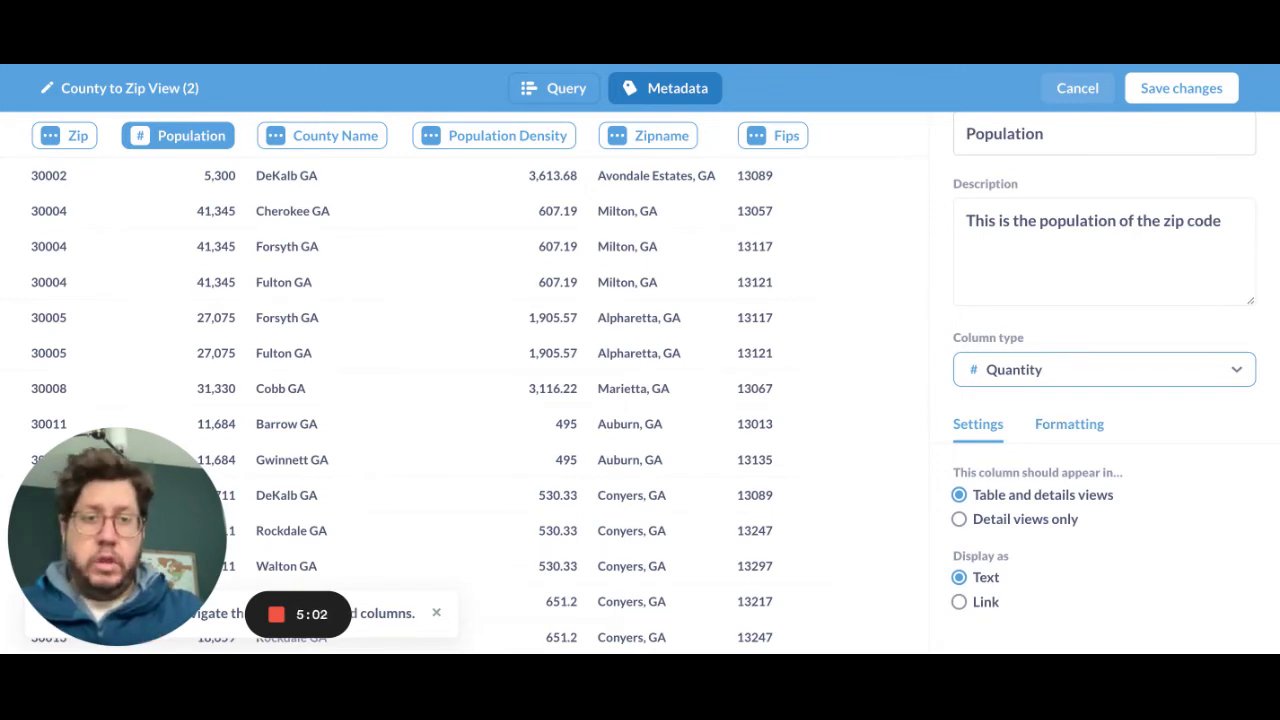
pyautogui.scroll(-2, 1100, 400)
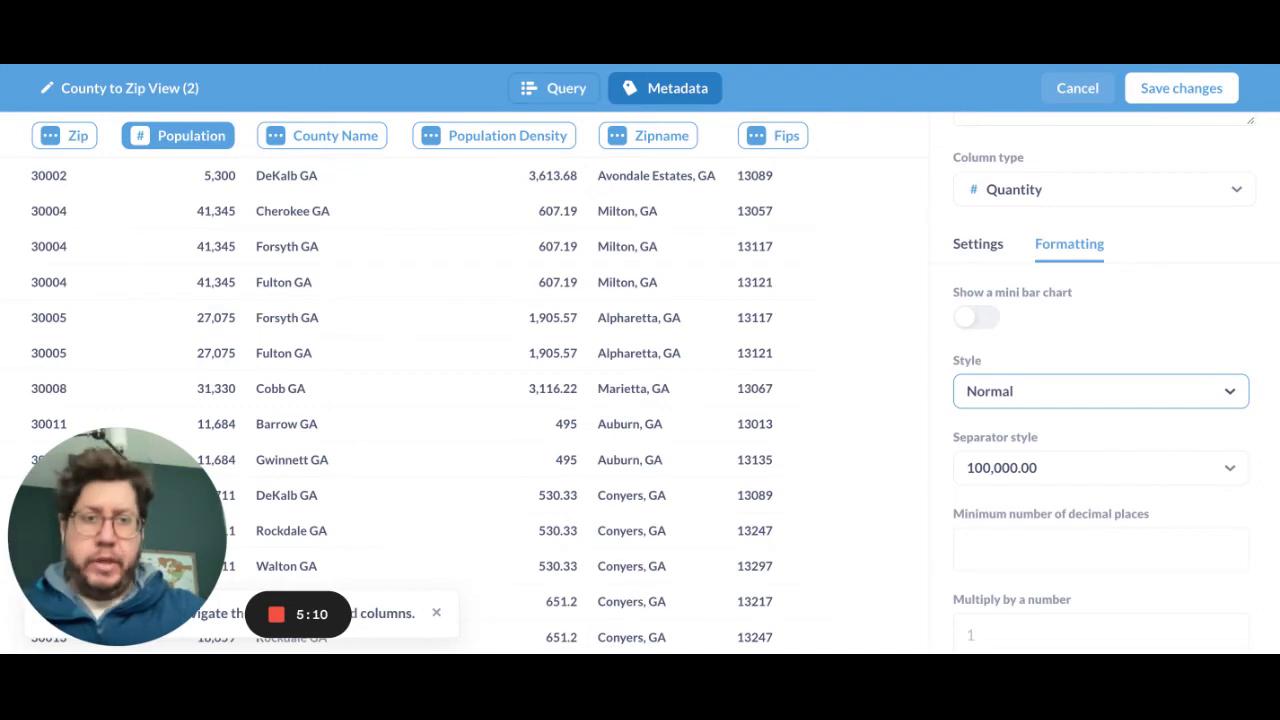
pyautogui.click(1100, 391)
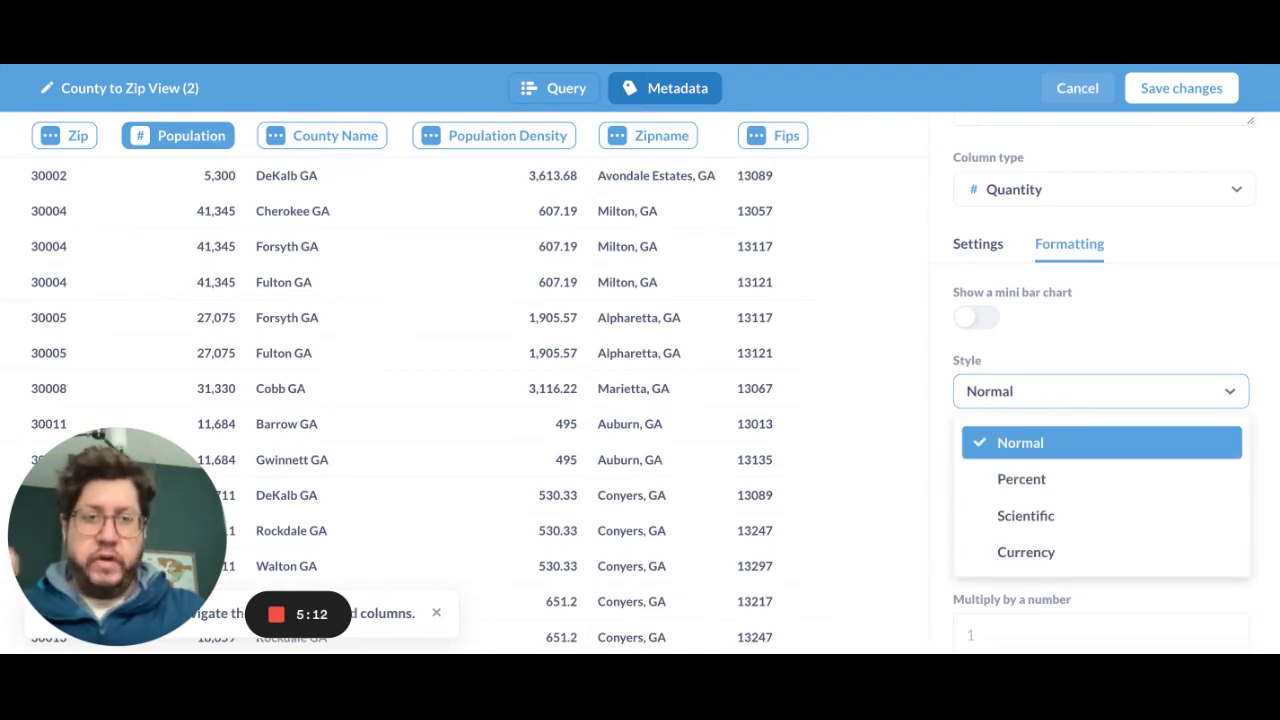
pyautogui.press('Escape')
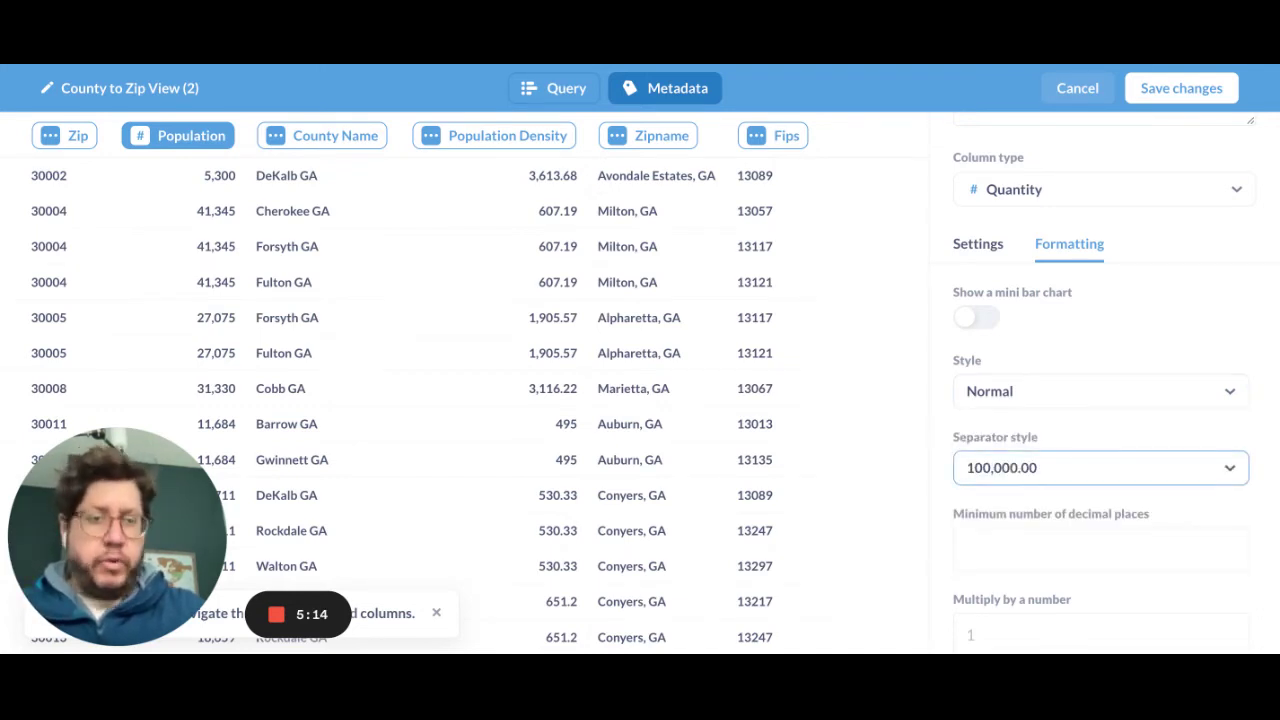
pyautogui.scroll(-3, 1100, 400)
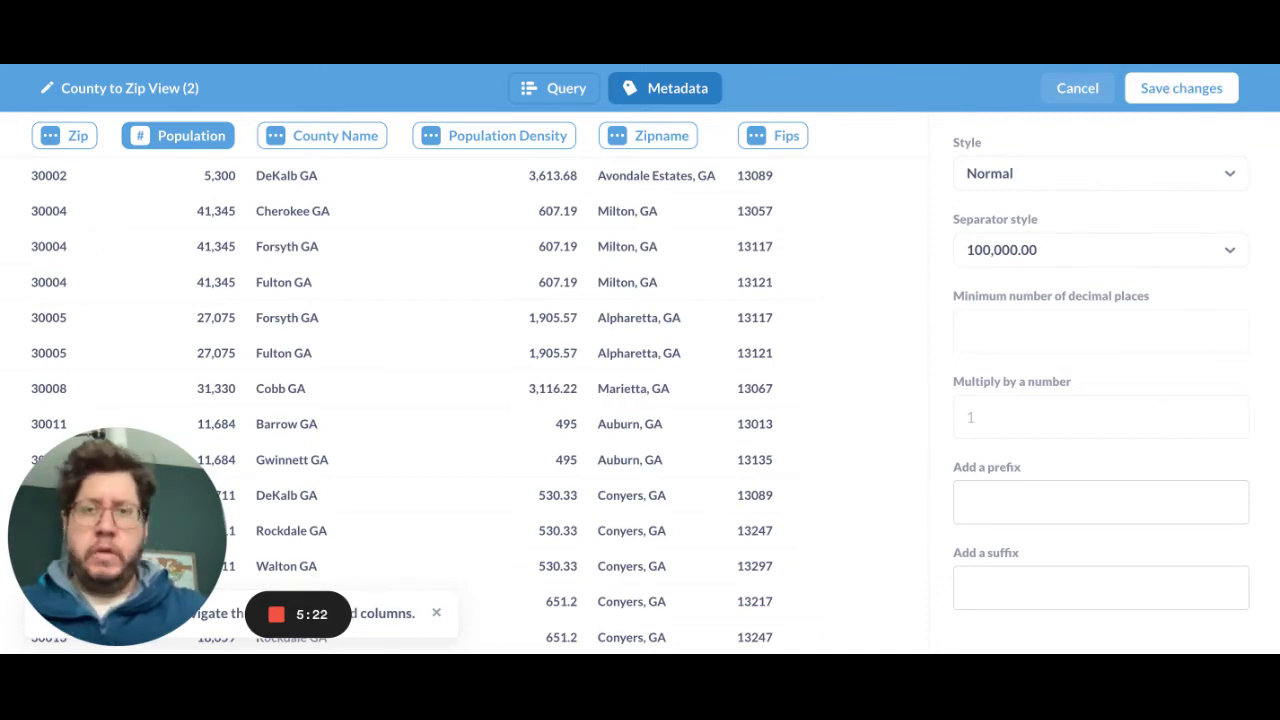
pyautogui.scroll(2, 1100, 350)
# Replace the County Name description with 'This is the name of the county'.
pyautogui.click(321, 135)
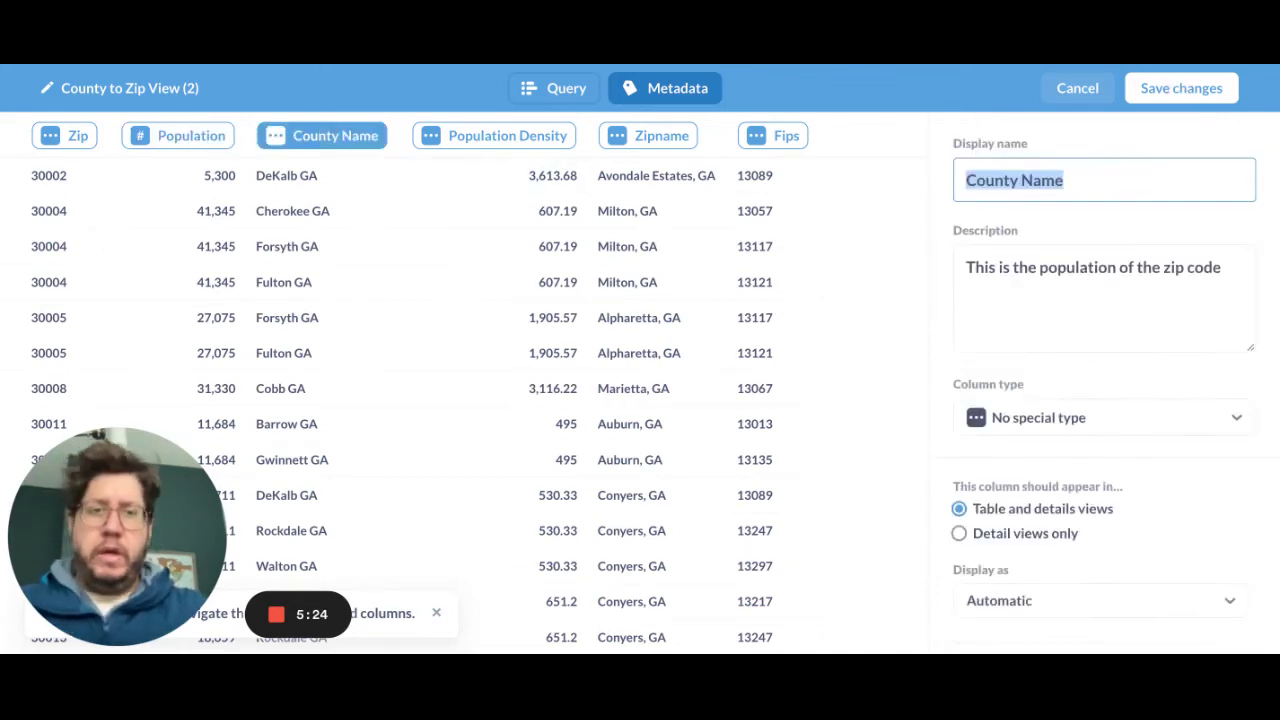
pyautogui.click(1100, 290)
pyautogui.hotkey('ctrl', 'a')
pyautogui.press('BackSpace')
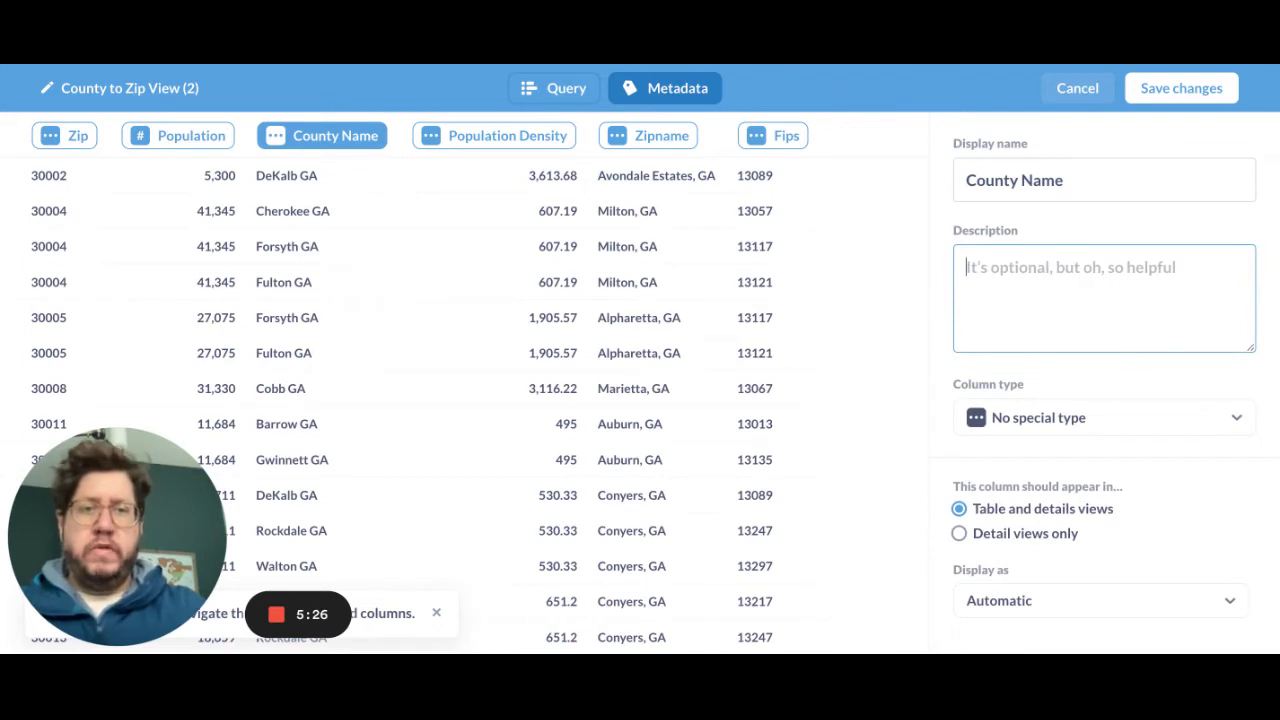
pyautogui.write('This is the name of')
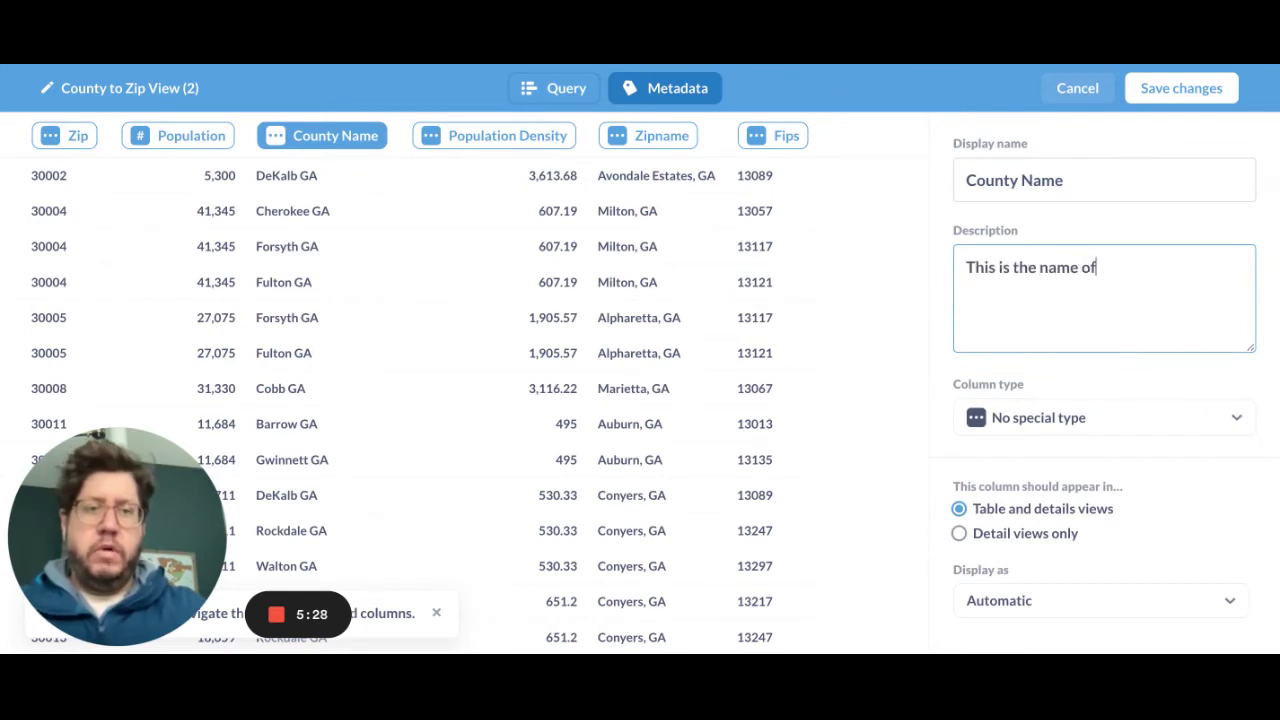
pyautogui.write(' the county')
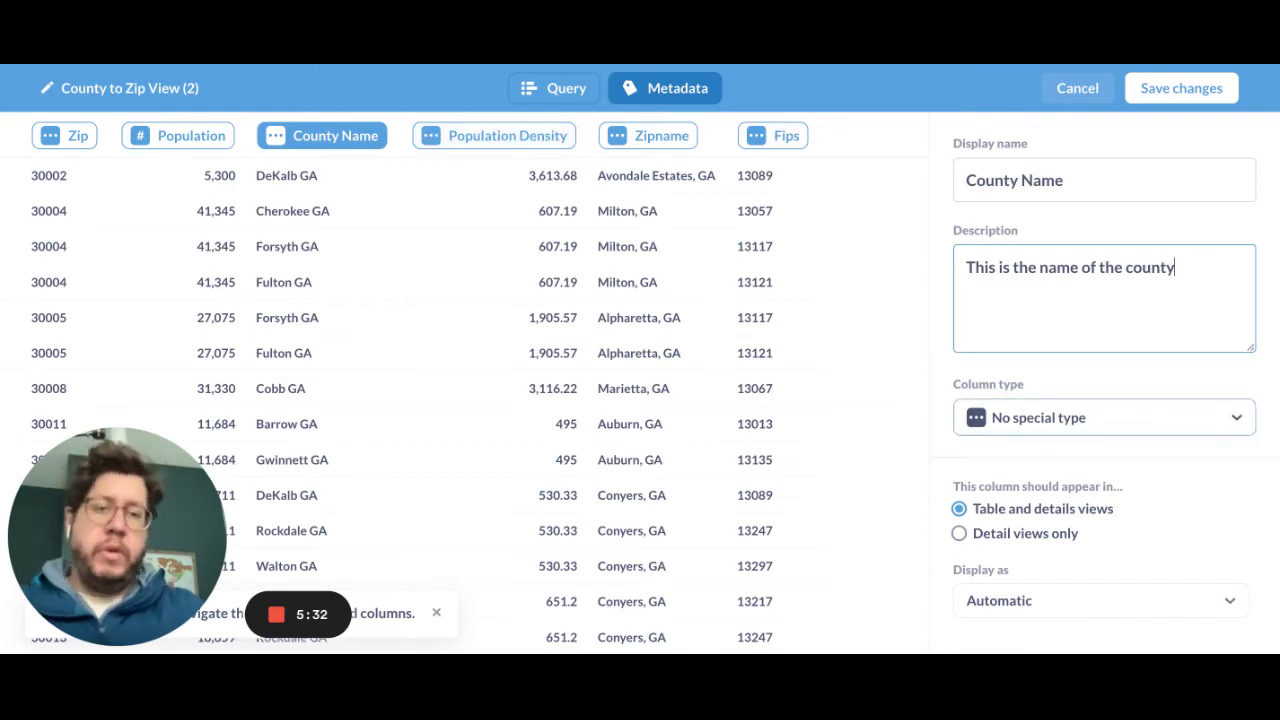
# Set the County Name column type to Category.
pyautogui.click(1104, 417)
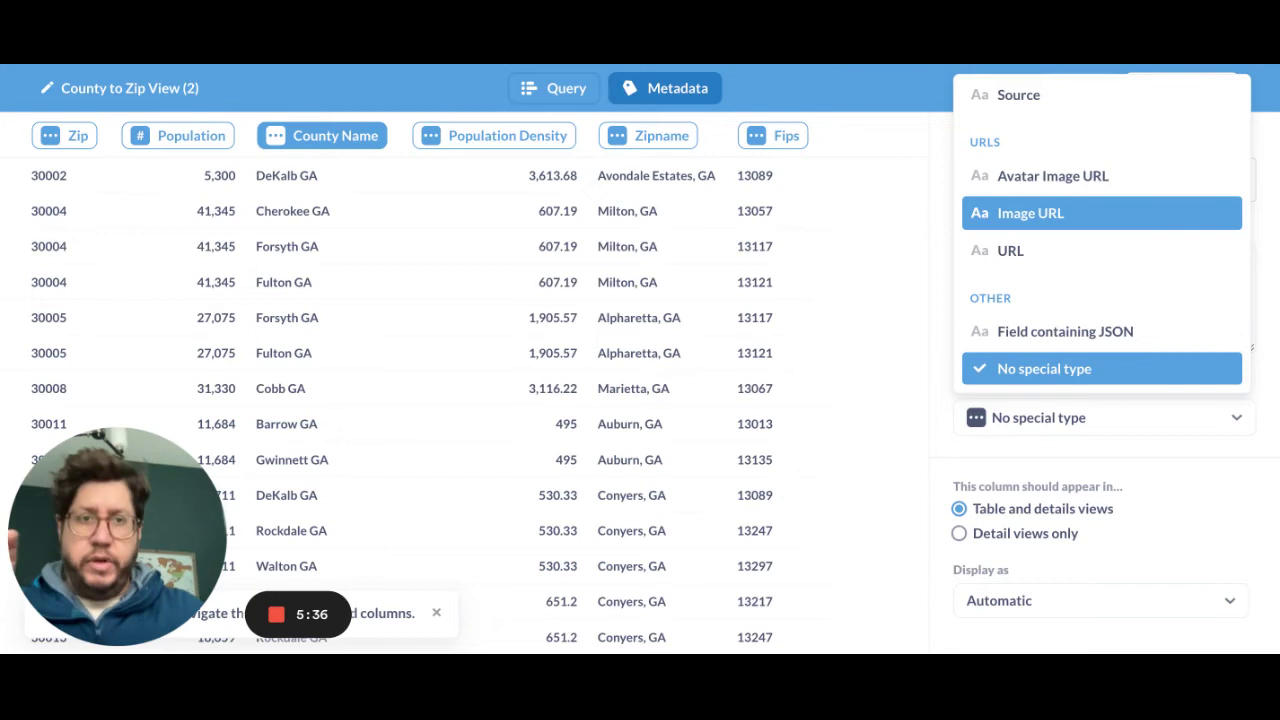
pyautogui.scroll(10, 1100, 240)
pyautogui.scroll(5, 1100, 240)
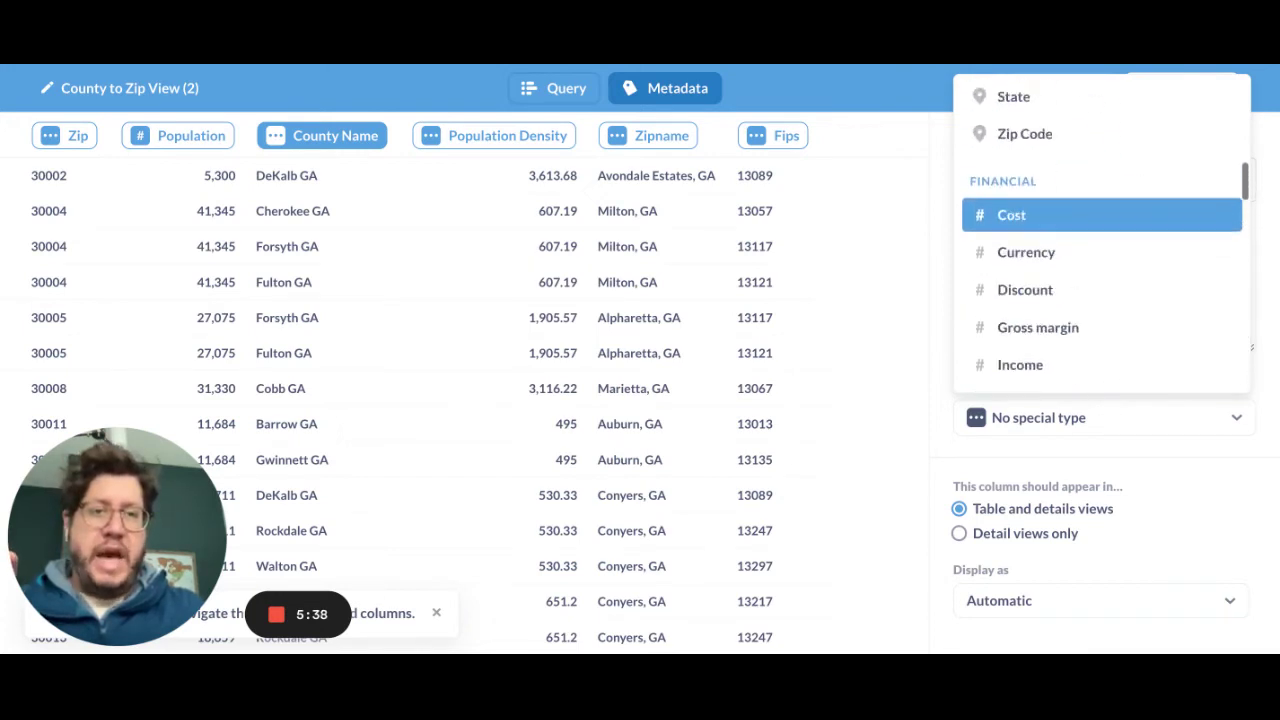
pyautogui.scroll(5, 1100, 210)
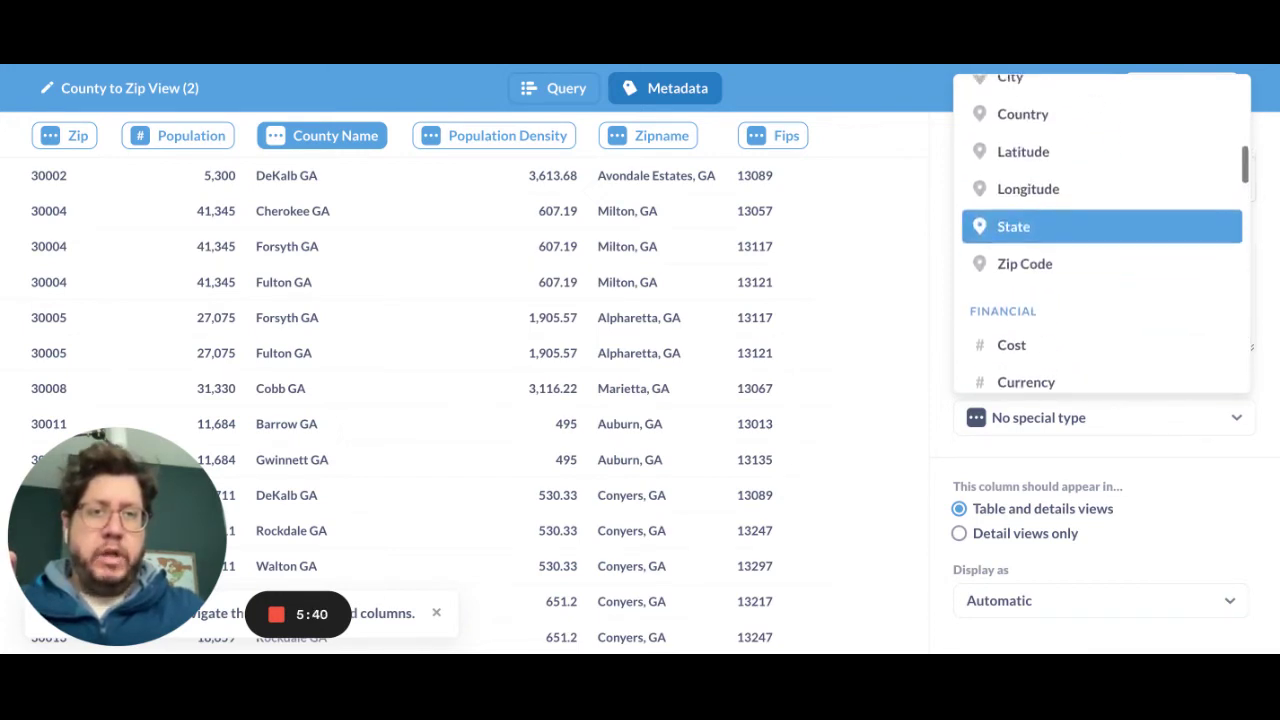
pyautogui.scroll(6, 1100, 240)
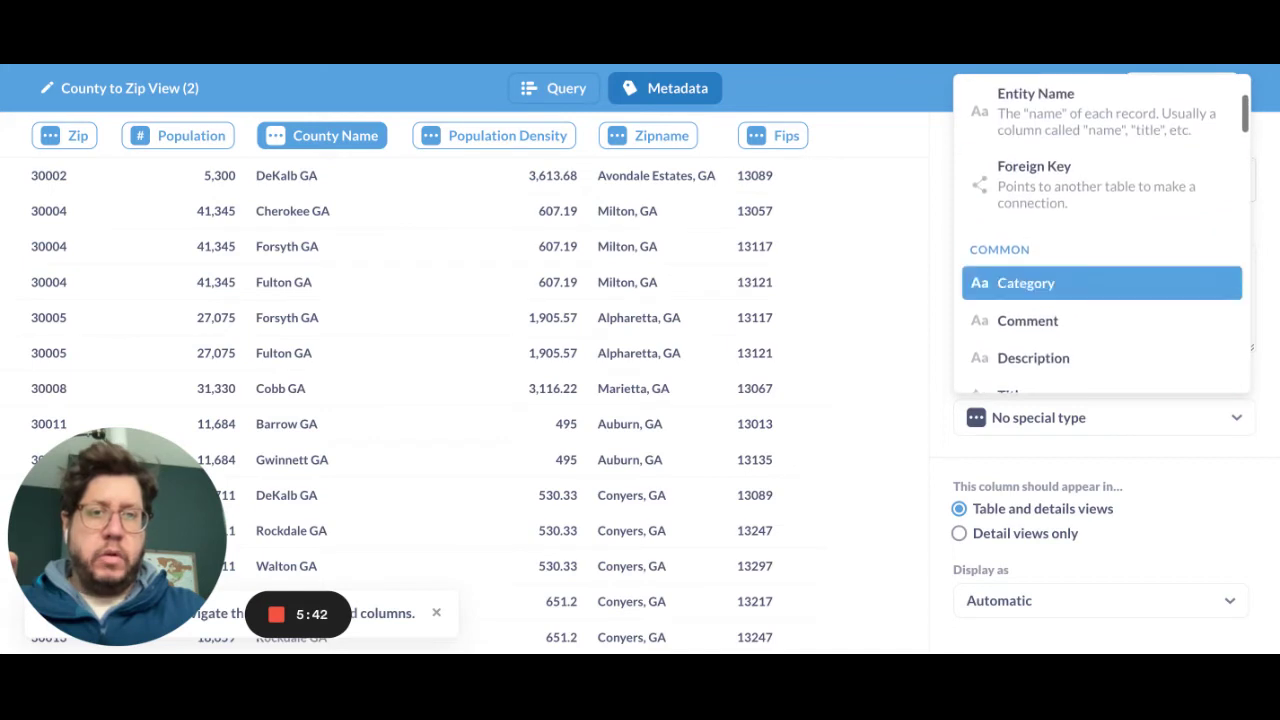
pyautogui.click(1100, 283)
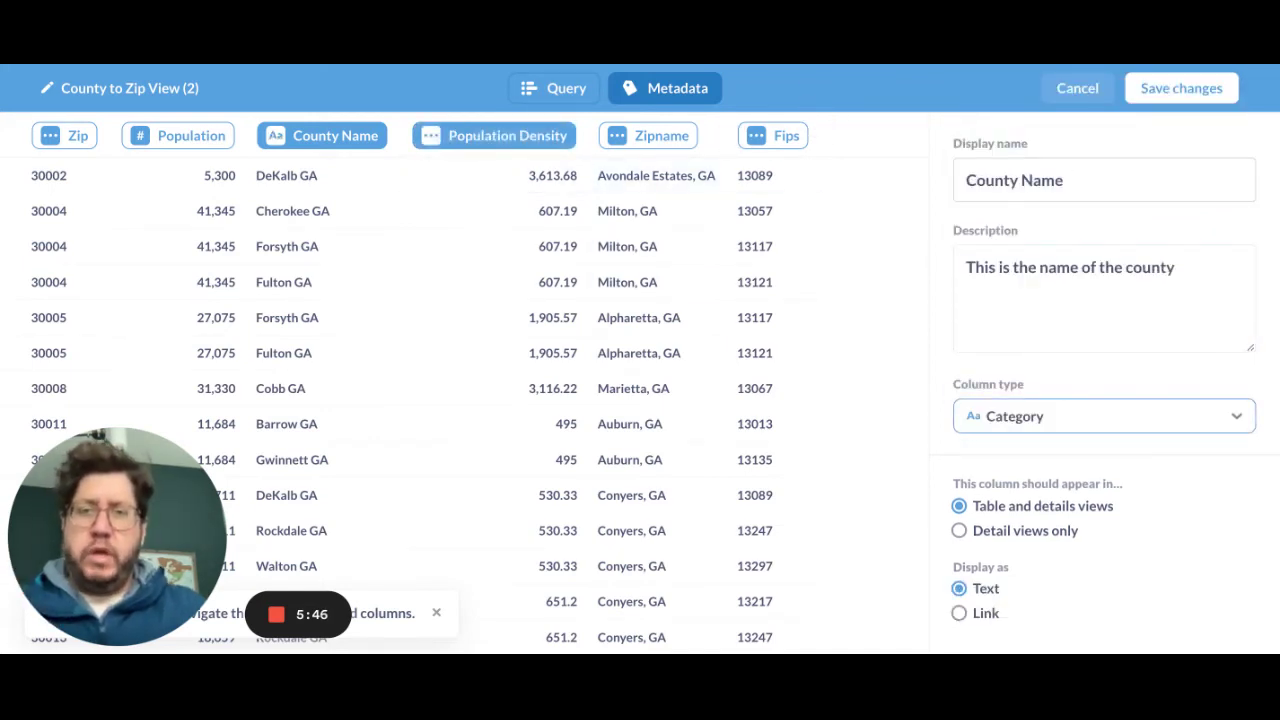
# Replace the Population Density description with one explaining how dense each zip is for its geographic size.
pyautogui.click(494, 135)
pyautogui.click(1100, 300)
pyautogui.hotkey('ctrl', 'a')
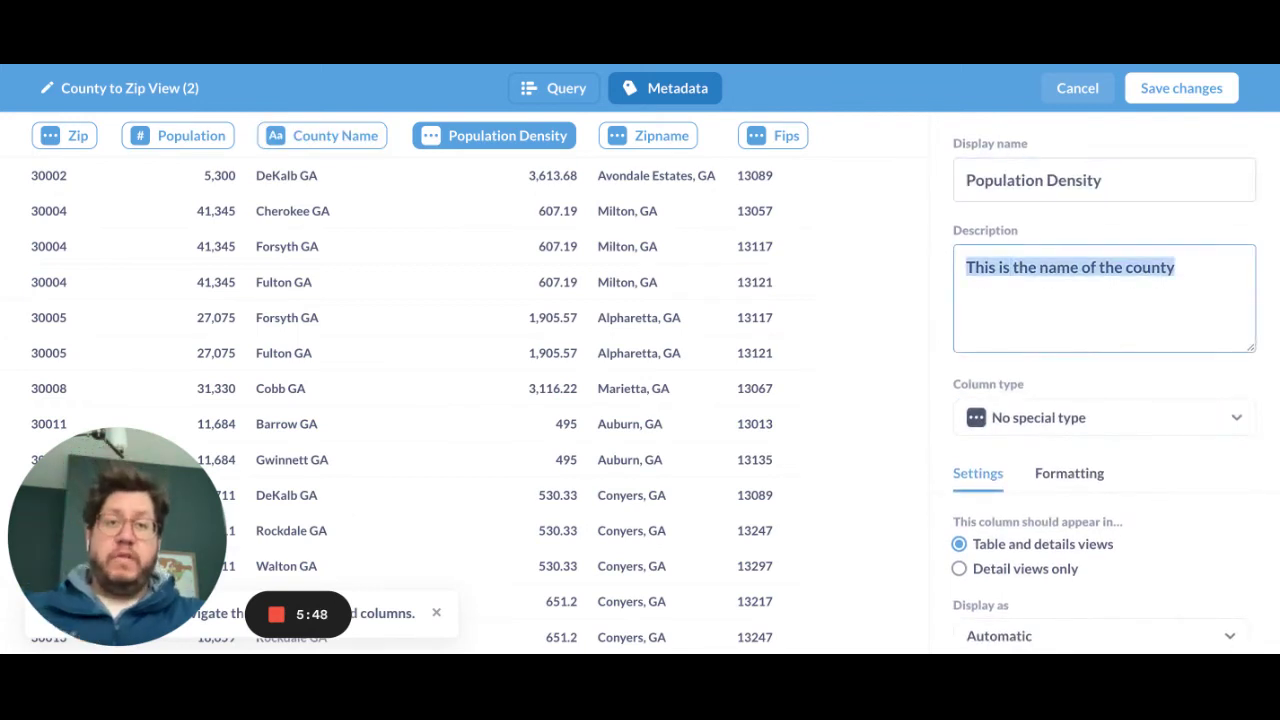
pyautogui.press('BackSpace')
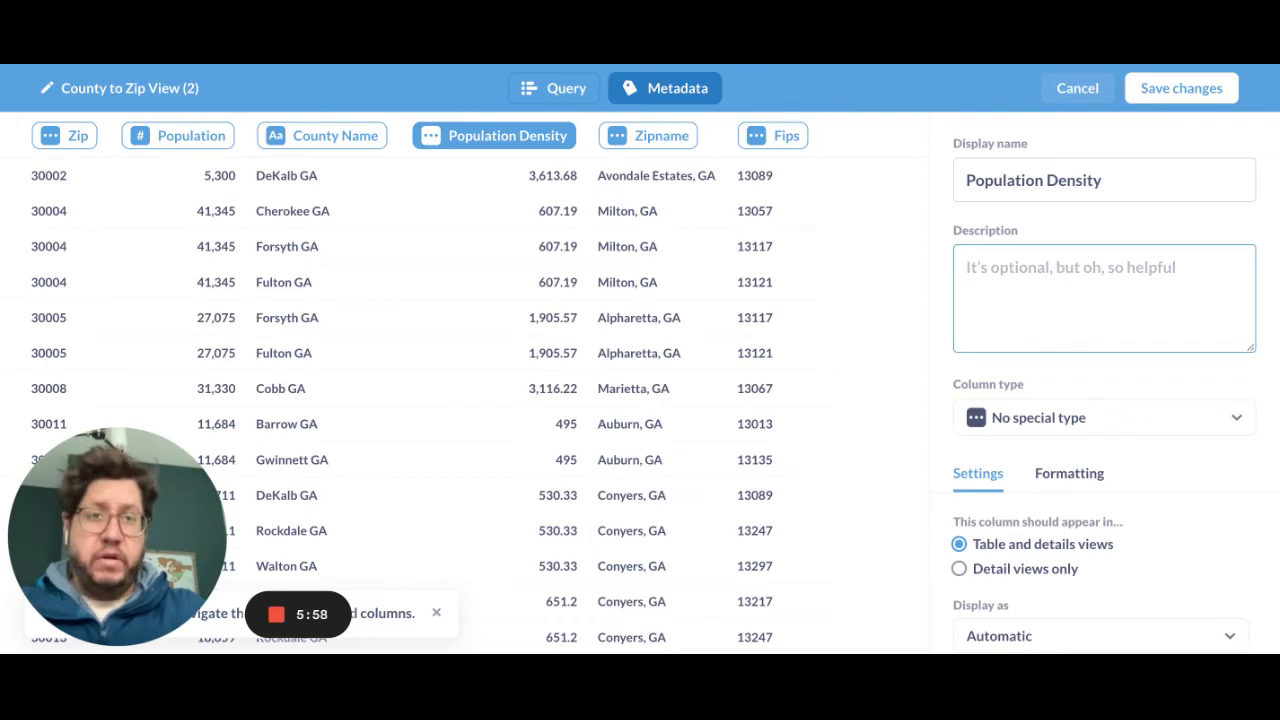
pyautogui.write('d')
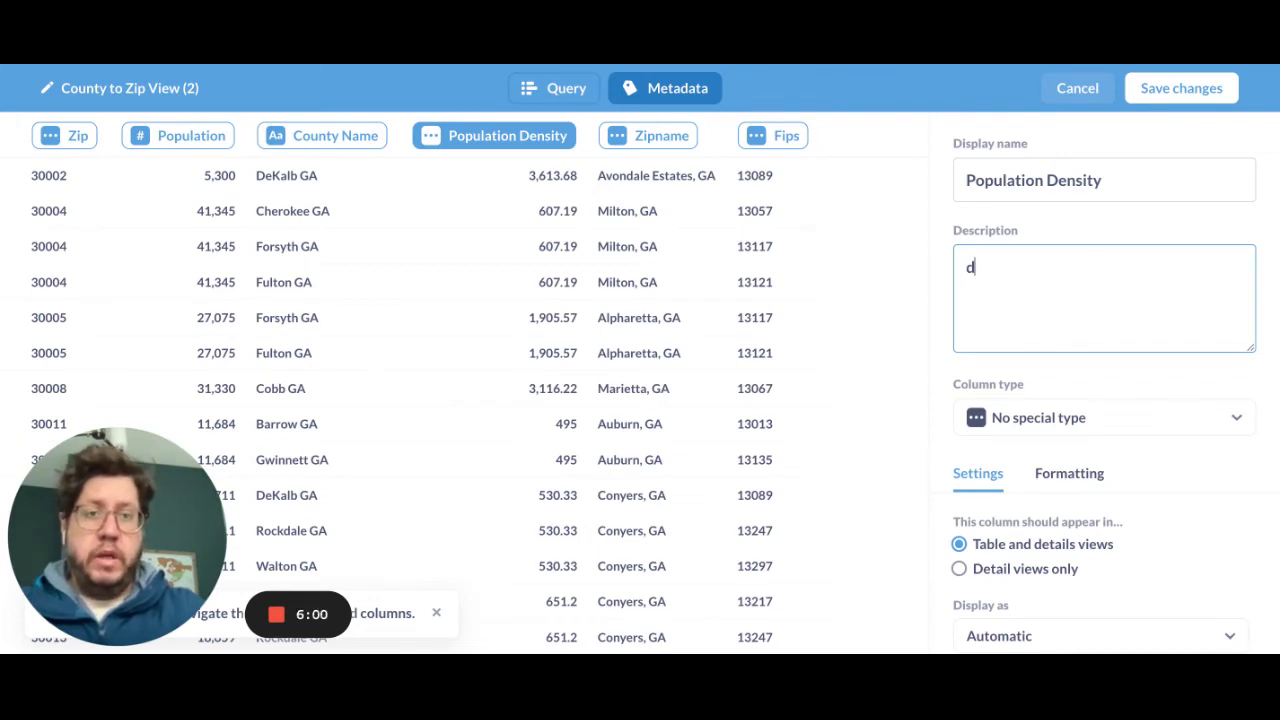
pyautogui.press('BackSpace')
pyautogui.write('Dens')
pyautogui.press('BackSpace')
pyautogui.press('BackSpace')
pyautogui.press('BackSpace')
pyautogui.write('epending on sie')
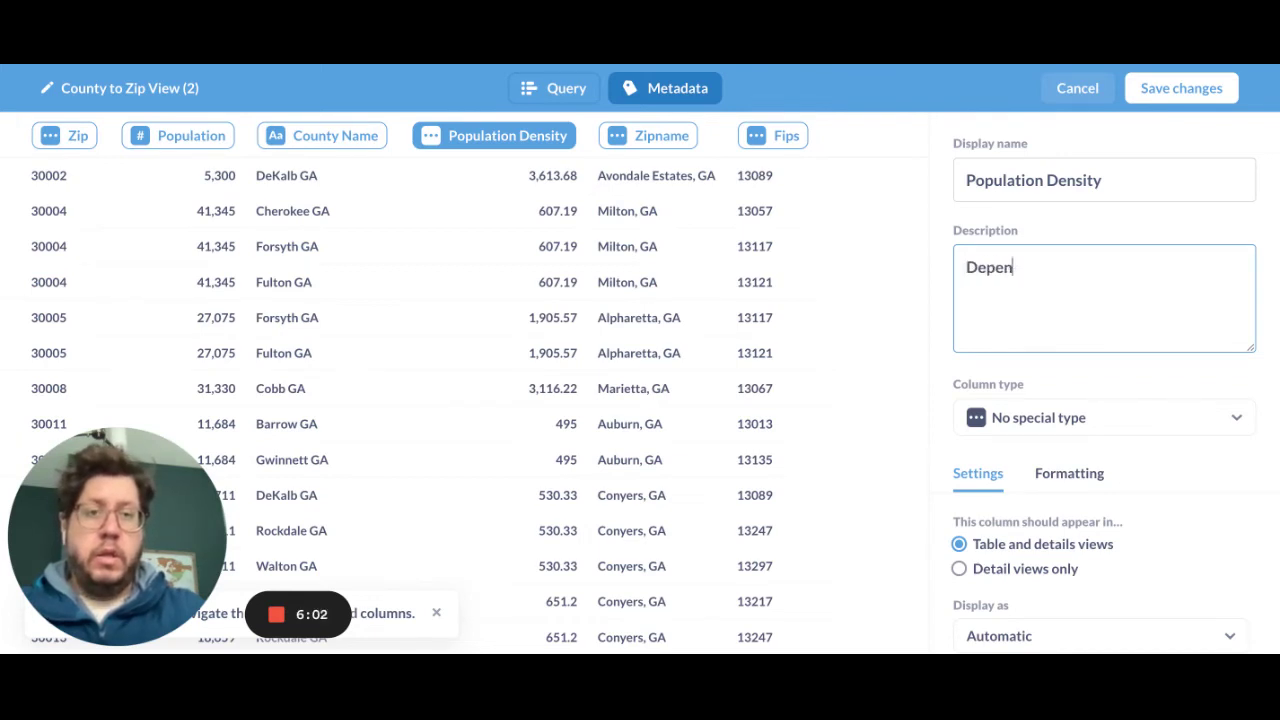
pyautogui.press('BackSpace')
pyautogui.press('BackSpace')
pyautogui.press('BackSpace')
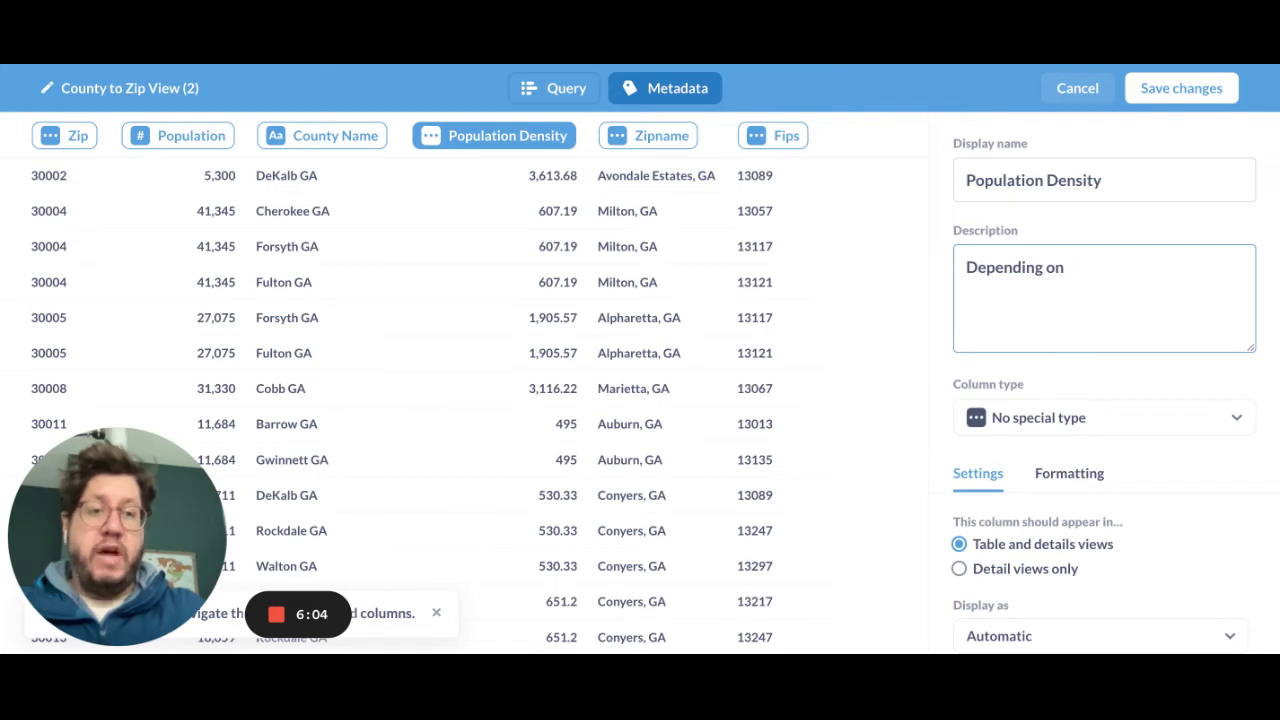
pyautogui.write('geographic size of count')
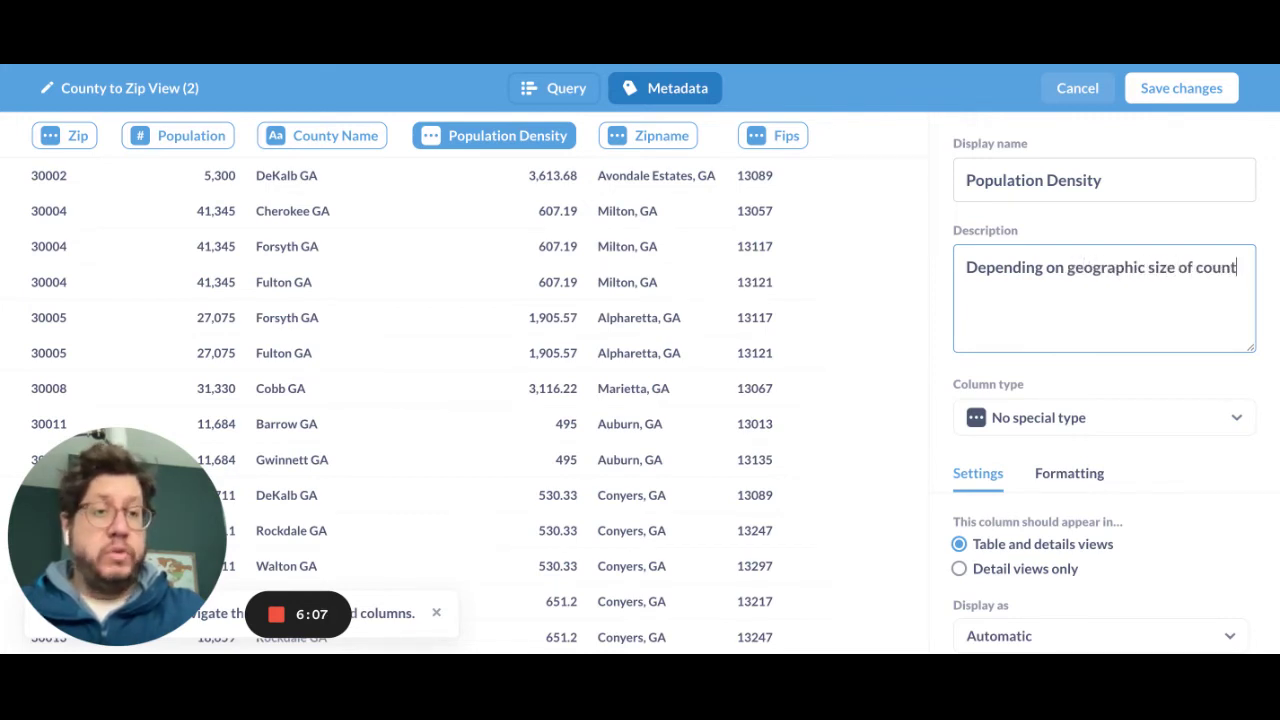
pyautogui.press('BackSpace')
pyautogui.press('BackSpace')
pyautogui.press('BackSpace')
pyautogui.press('BackSpace')
pyautogui.press('BackSpace')
pyautogui.write('zipco')
pyautogui.press('BackSpace')
pyautogui.press('BackSpace')
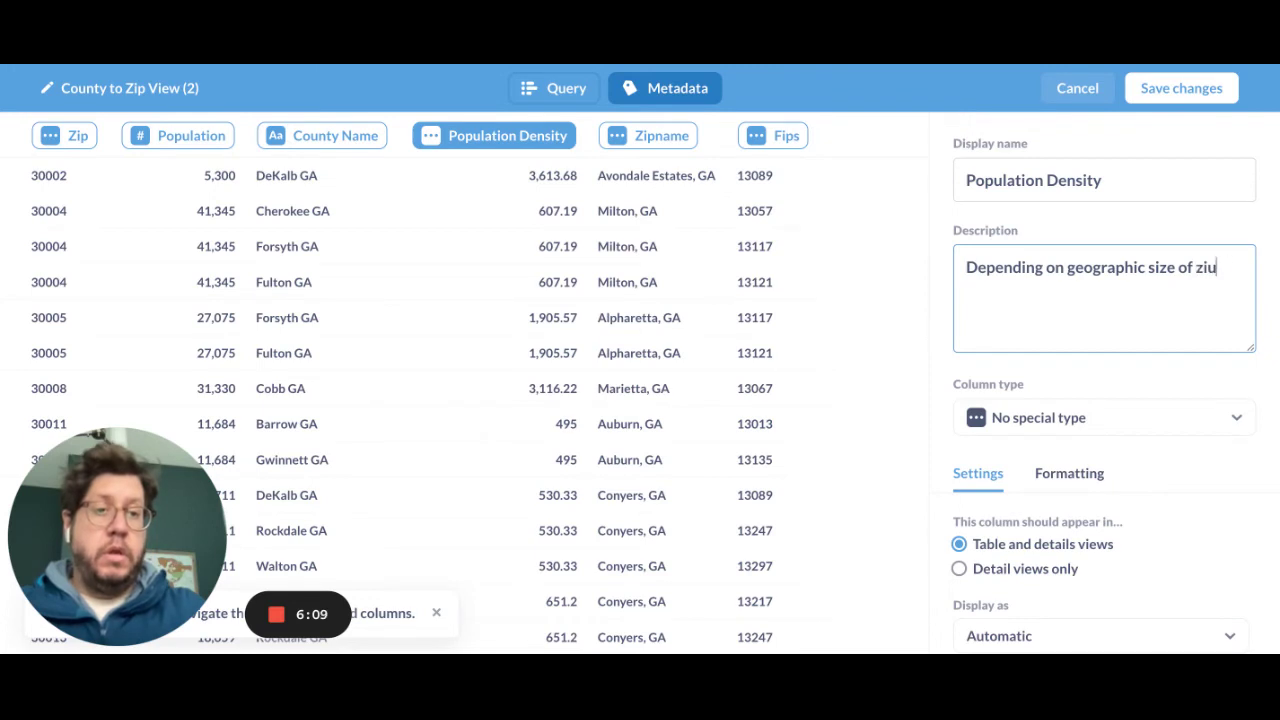
pyautogui.press('BackSpace')
pyautogui.write('p, how dense is')
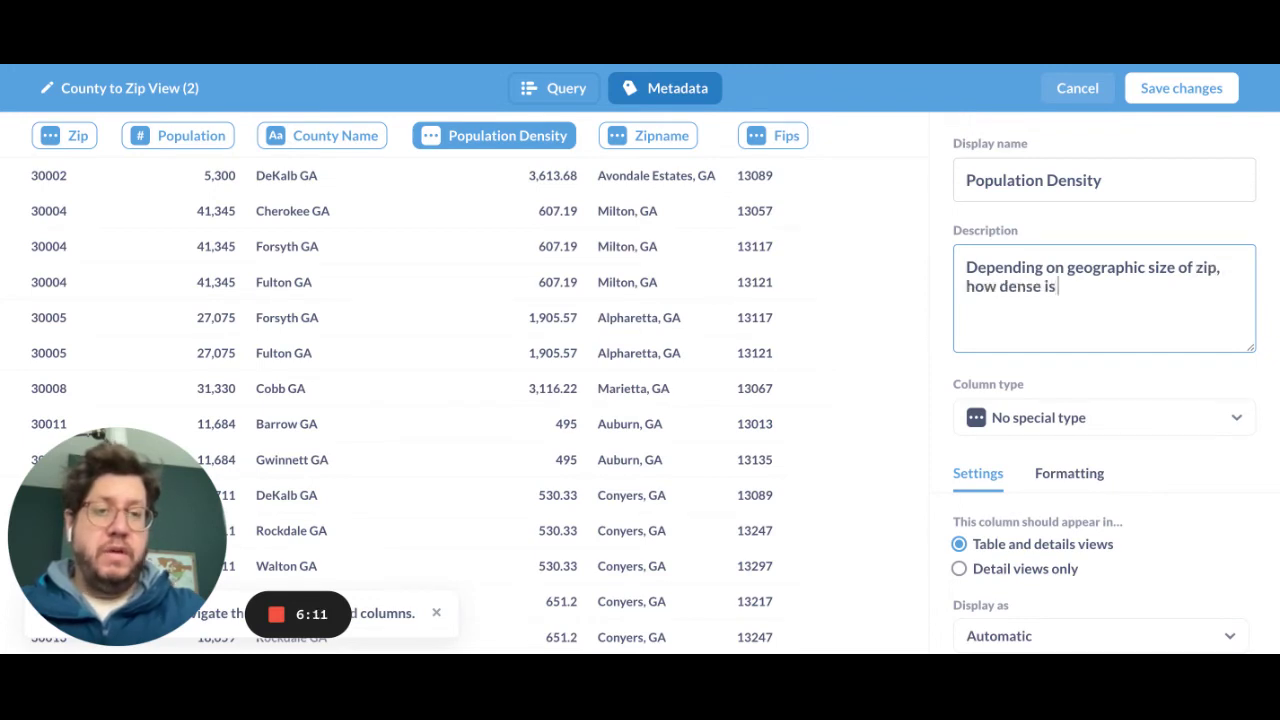
pyautogui.write(' it?')
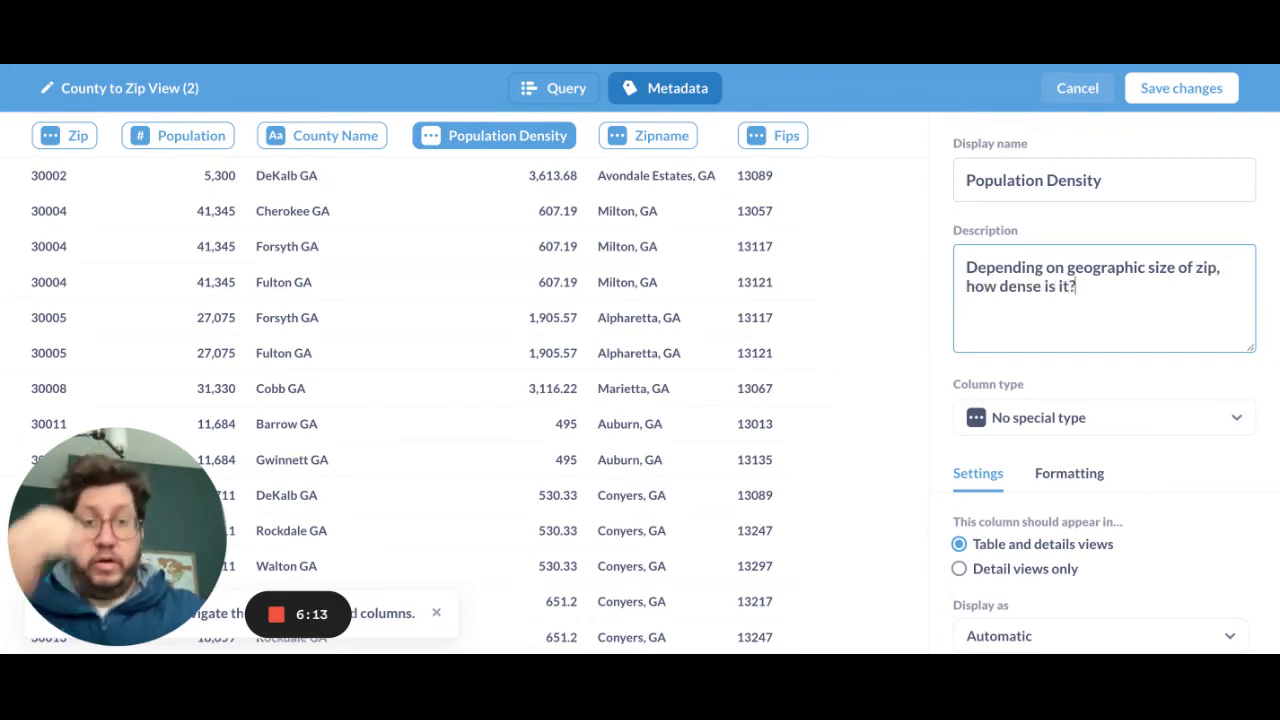
# Set the Population Density column type to Quantity.
pyautogui.click(1104, 417)
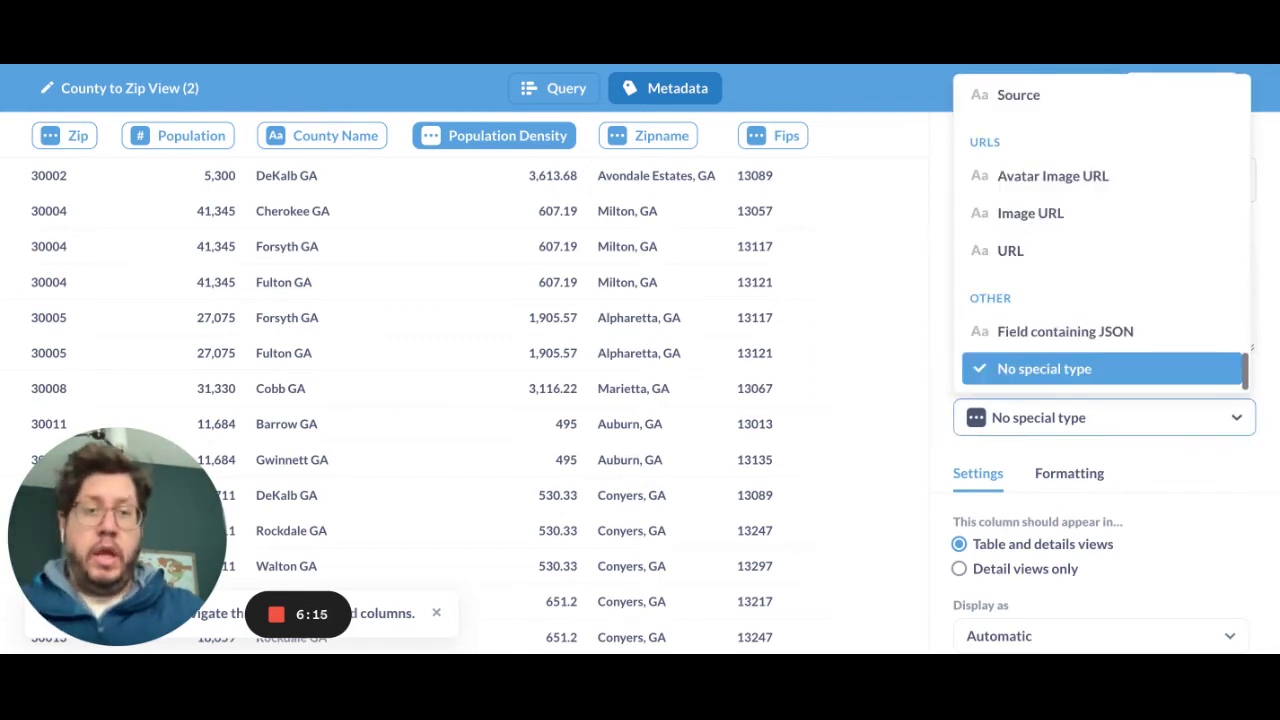
pyautogui.scroll(5, 1100, 336)
pyautogui.scroll(10, 1100, 336)
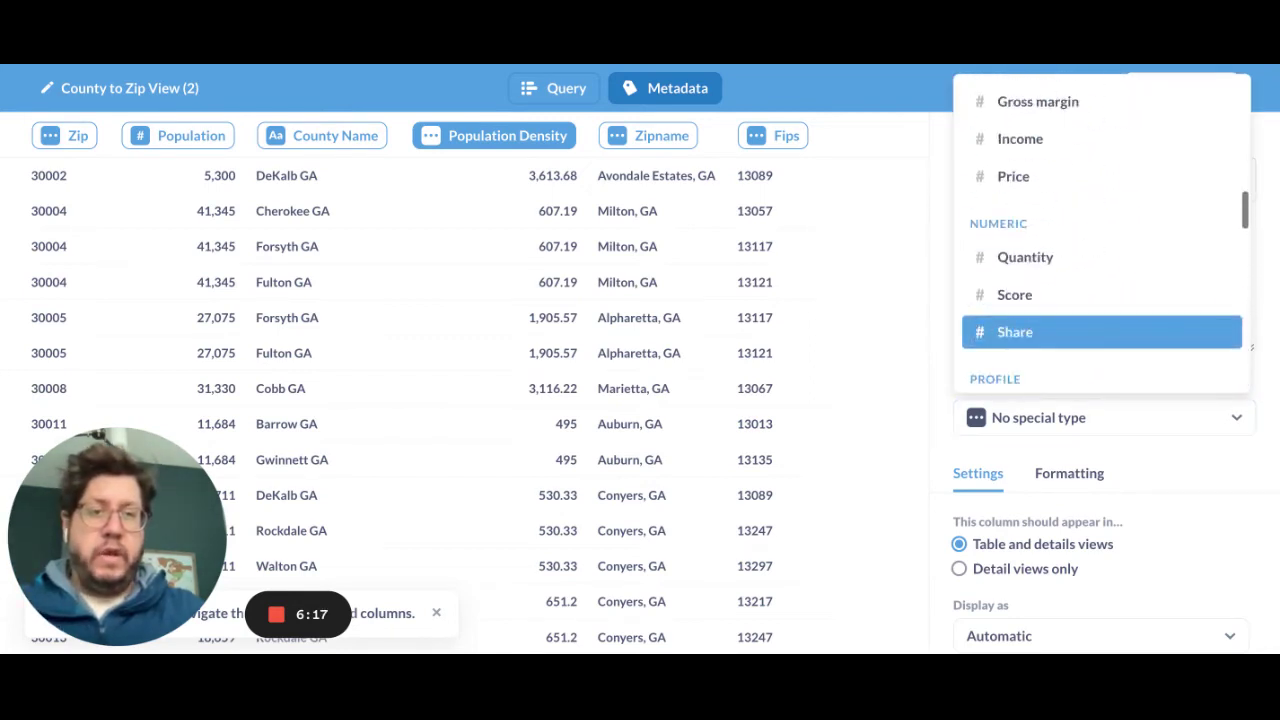
pyautogui.click(1100, 257)
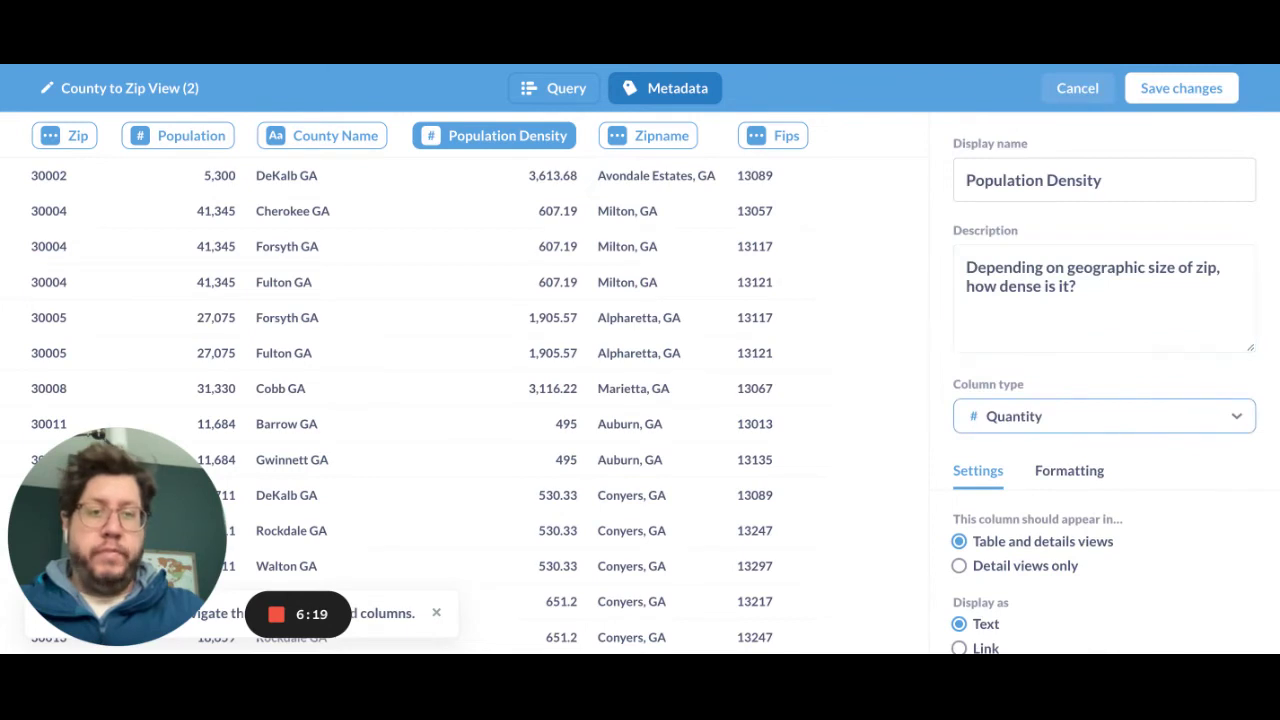
pyautogui.scroll(-1, 1100, 300)
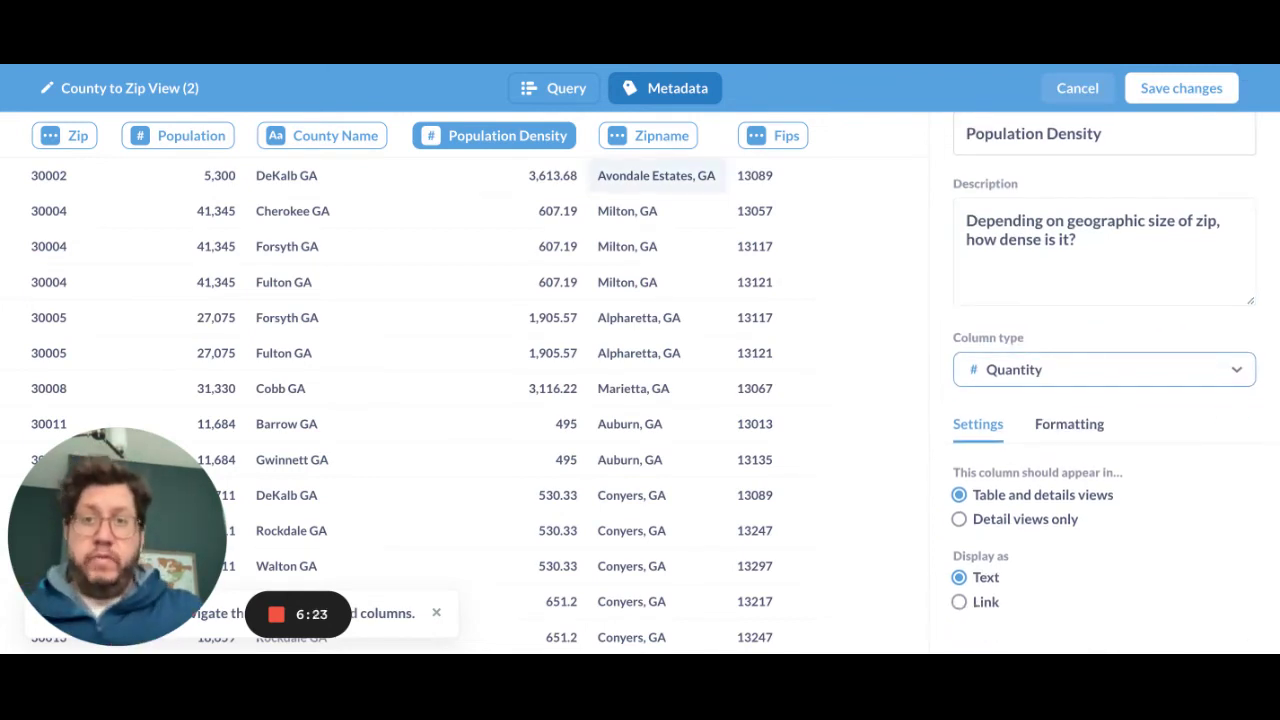
# Review the County Name and Population column metadata before saving.
pyautogui.click(322, 135)
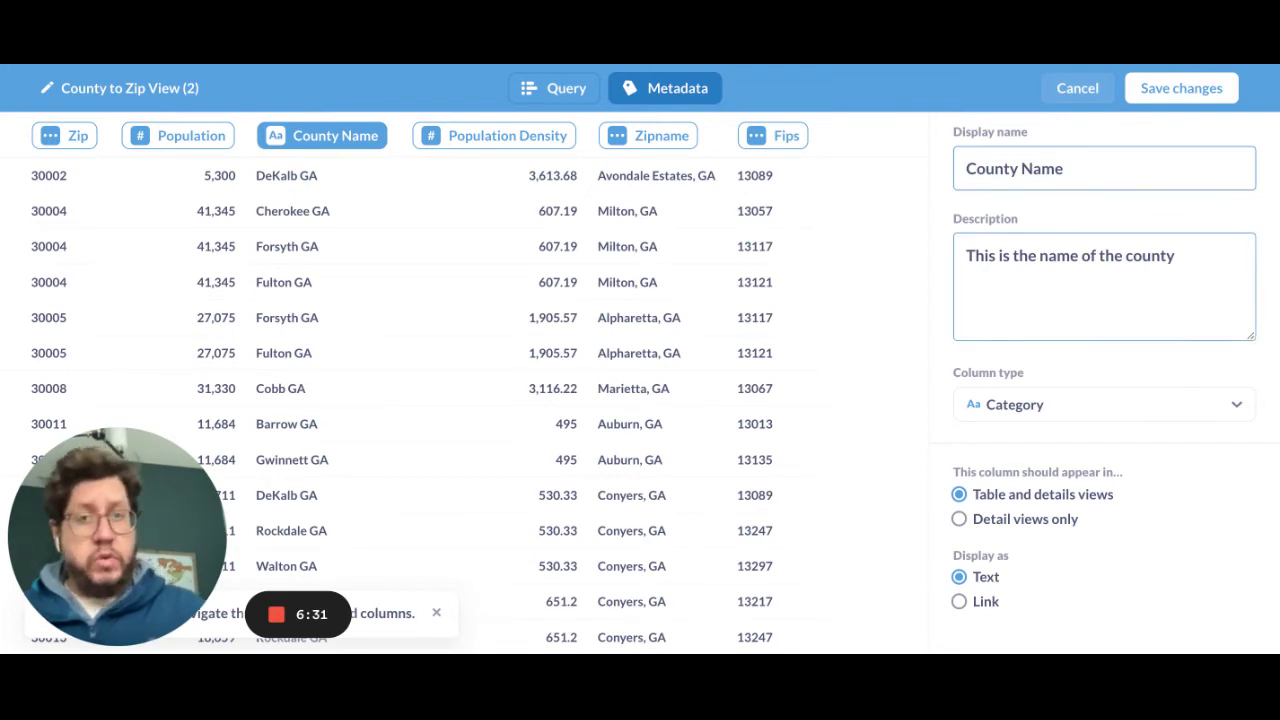
pyautogui.click(178, 135)
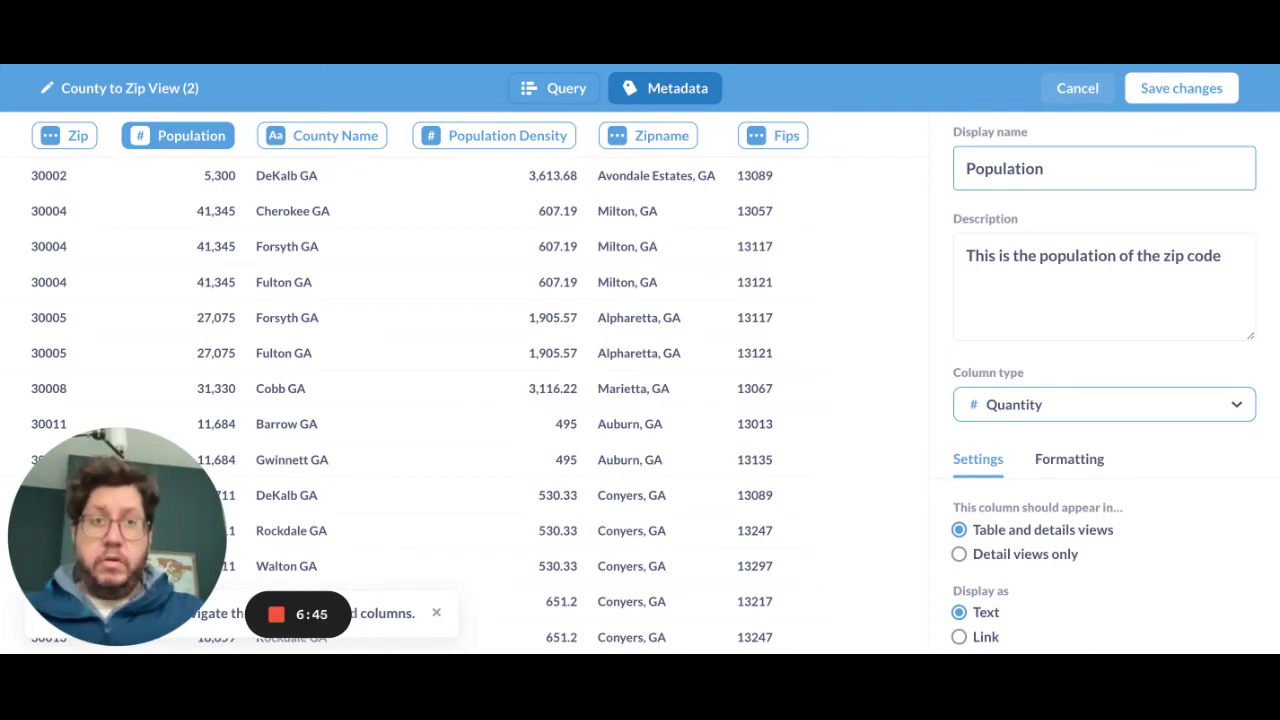
# Save the model metadata and check the Zip, Population and Population Density info popovers.
pyautogui.click(1181, 88)
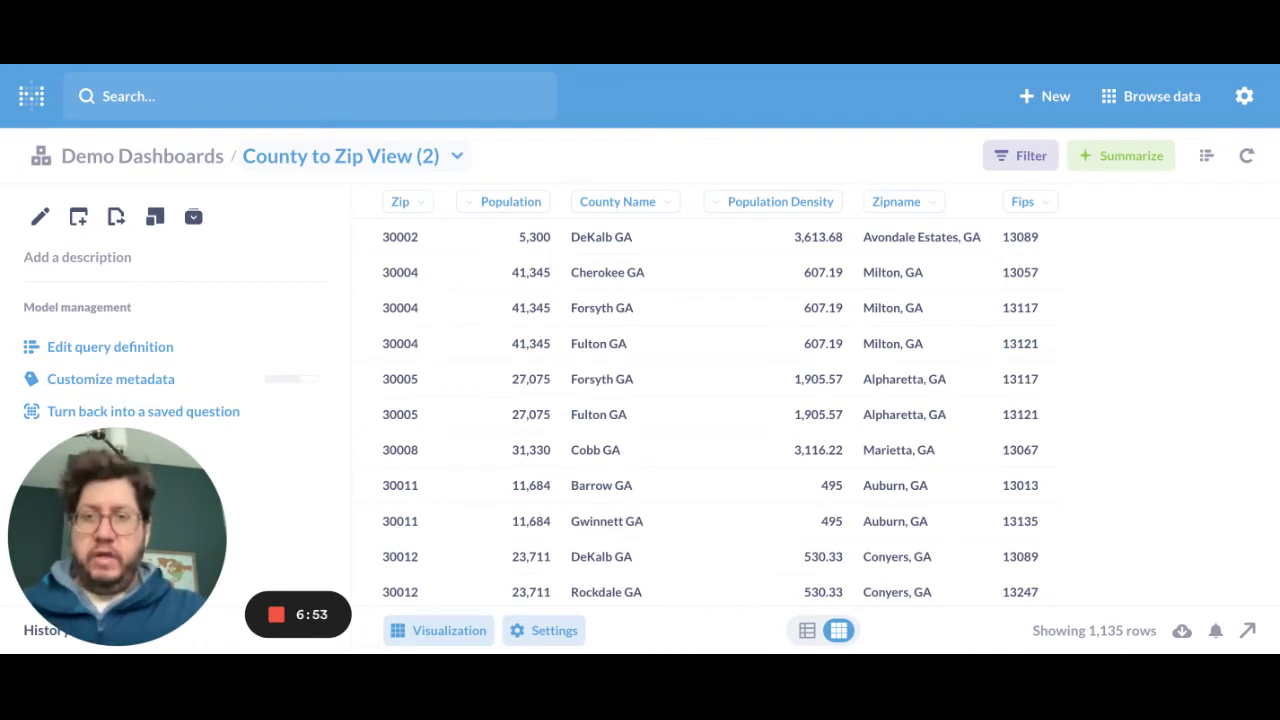
pyautogui.moveTo(400, 201)
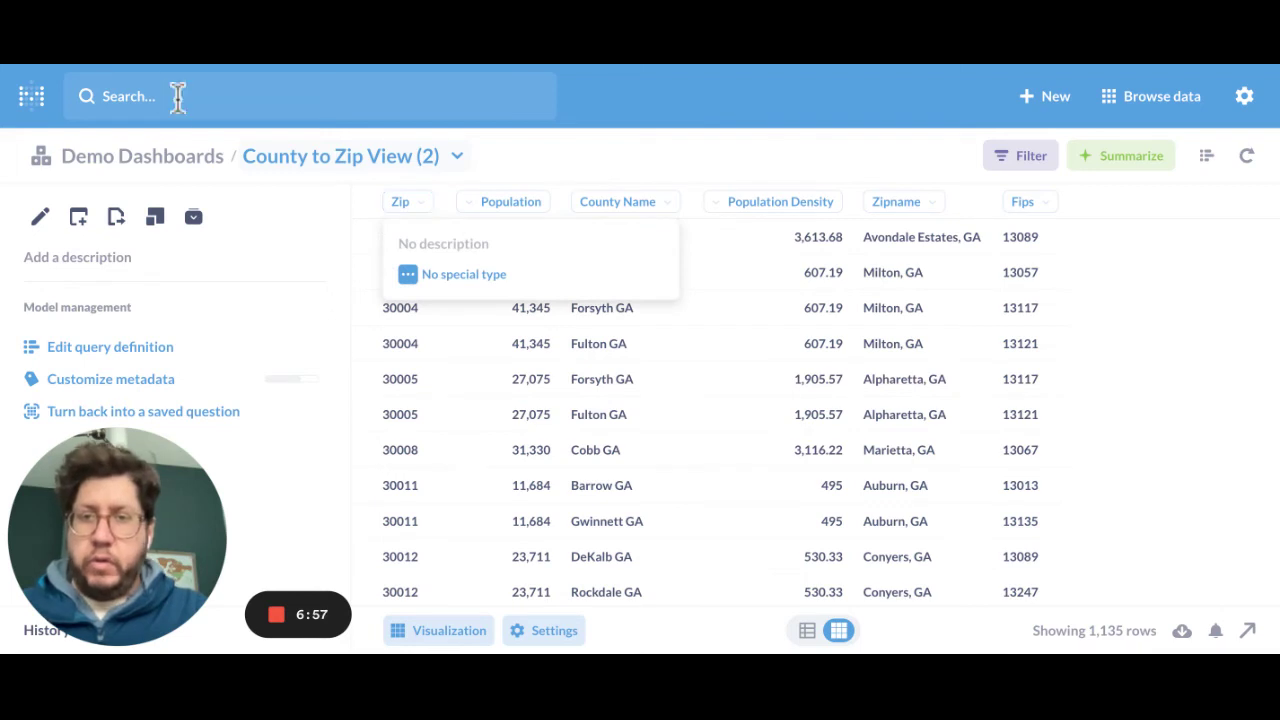
pyautogui.moveTo(510, 201)
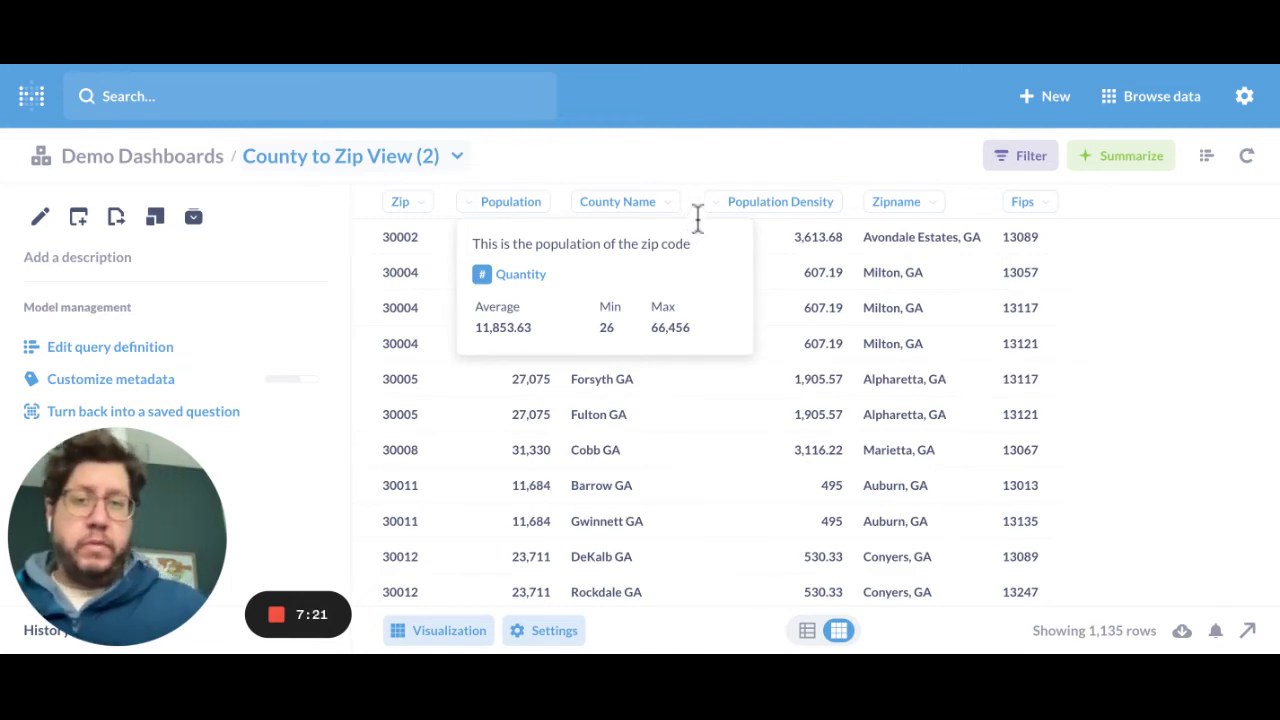
pyautogui.moveTo(780, 201)
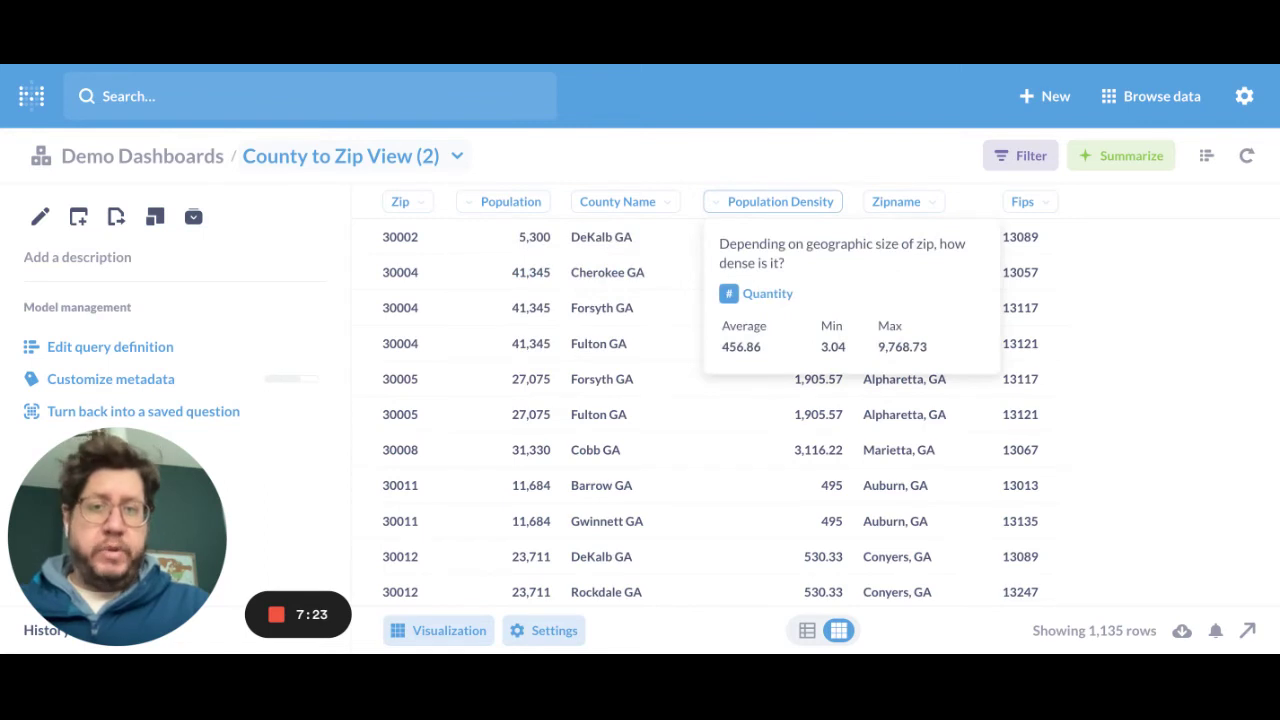
pyautogui.moveTo(617, 201)
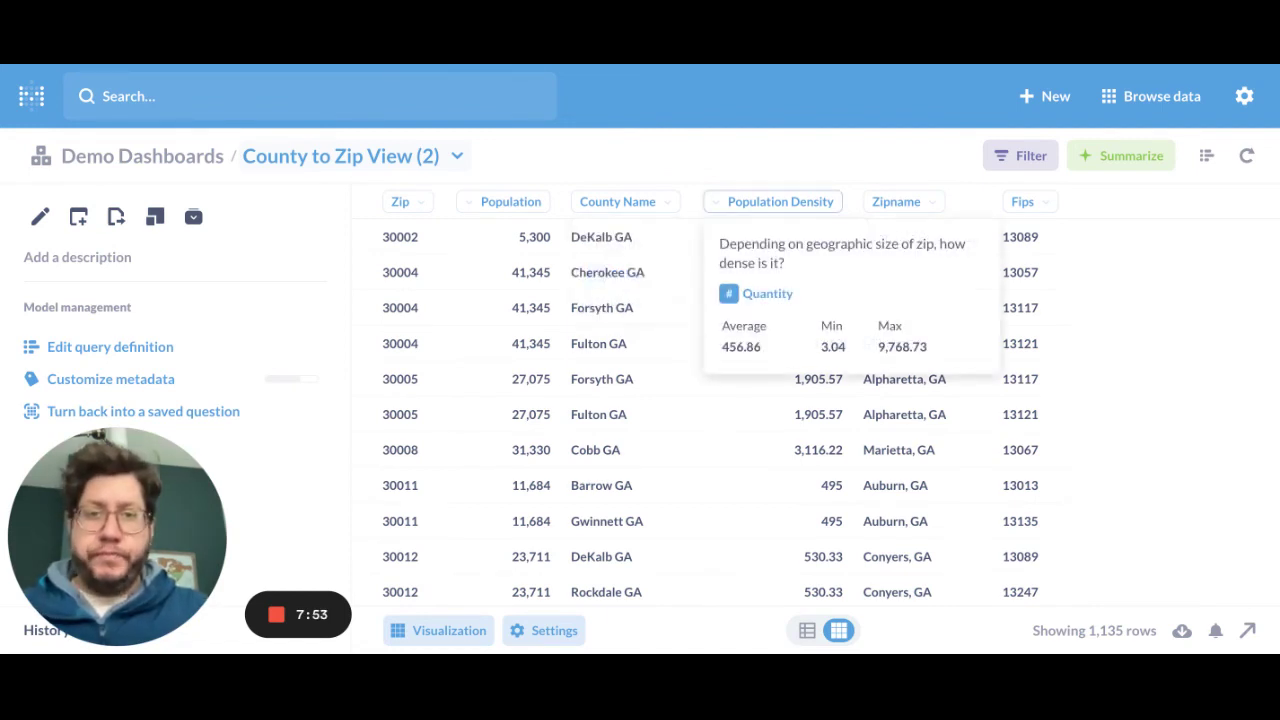
# Show the distribution of rows per County Name from the model.
pyautogui.click(780, 201)
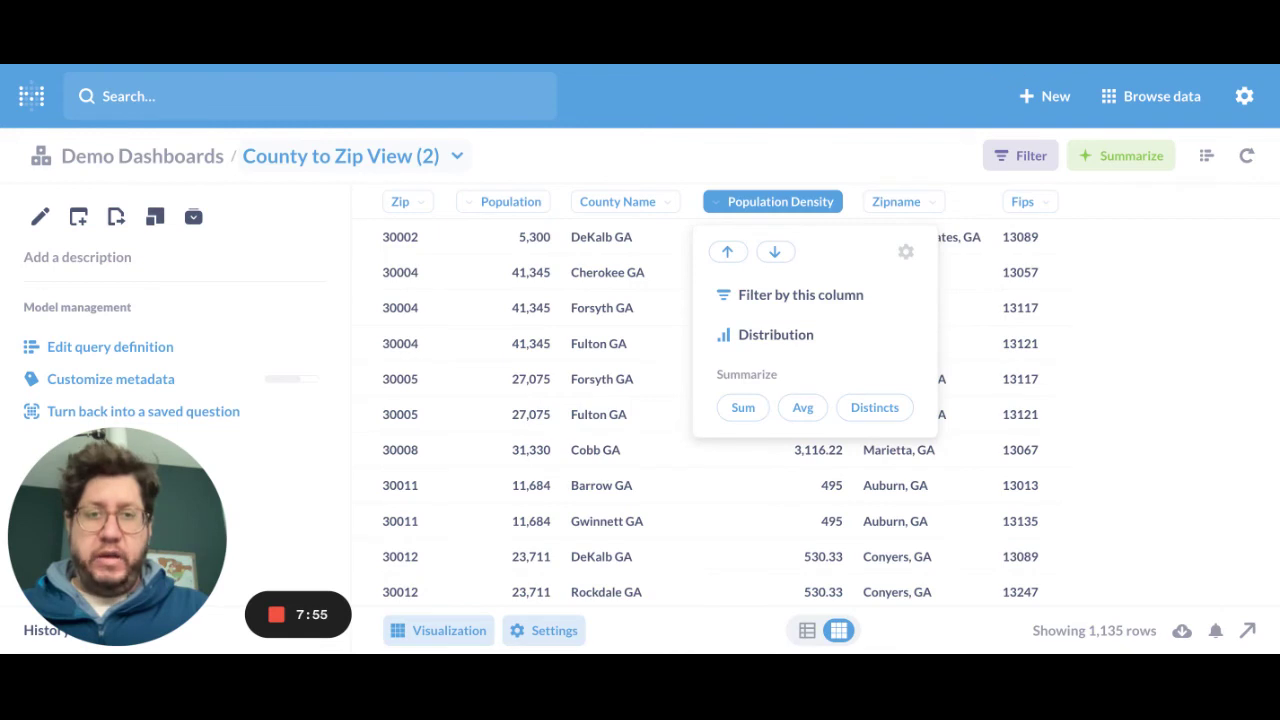
pyautogui.click(617, 201)
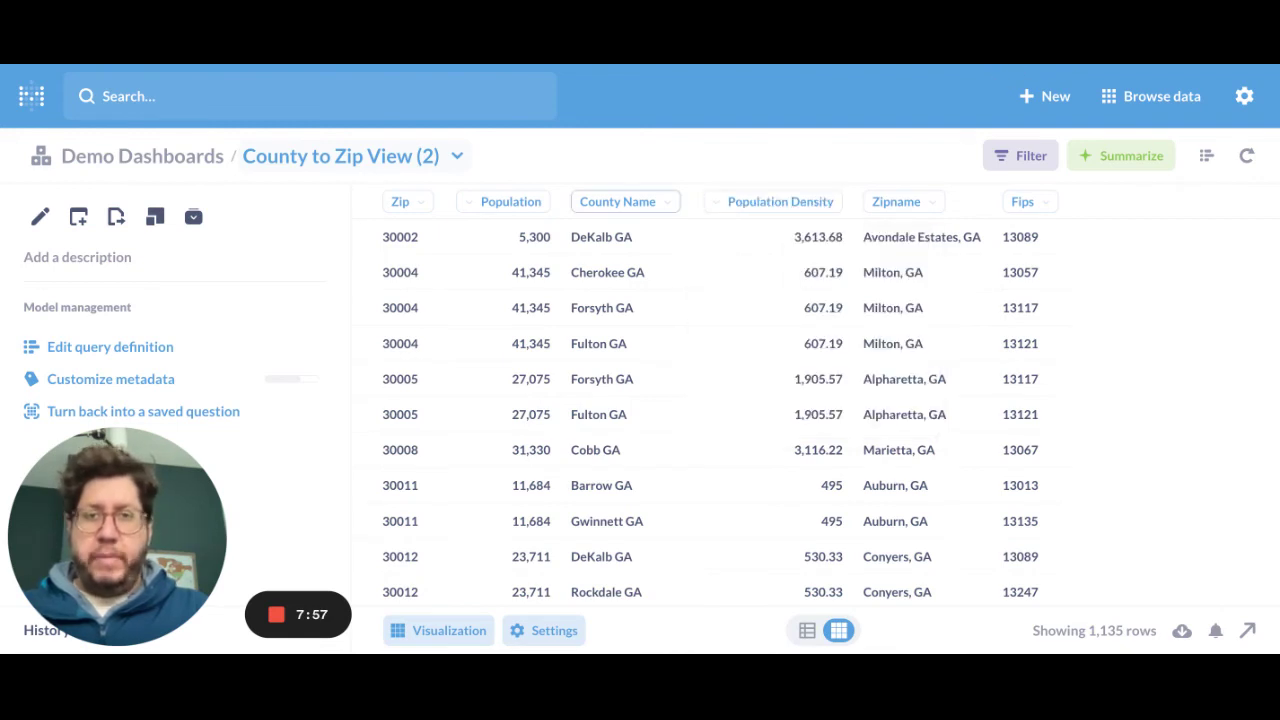
pyautogui.click(617, 201)
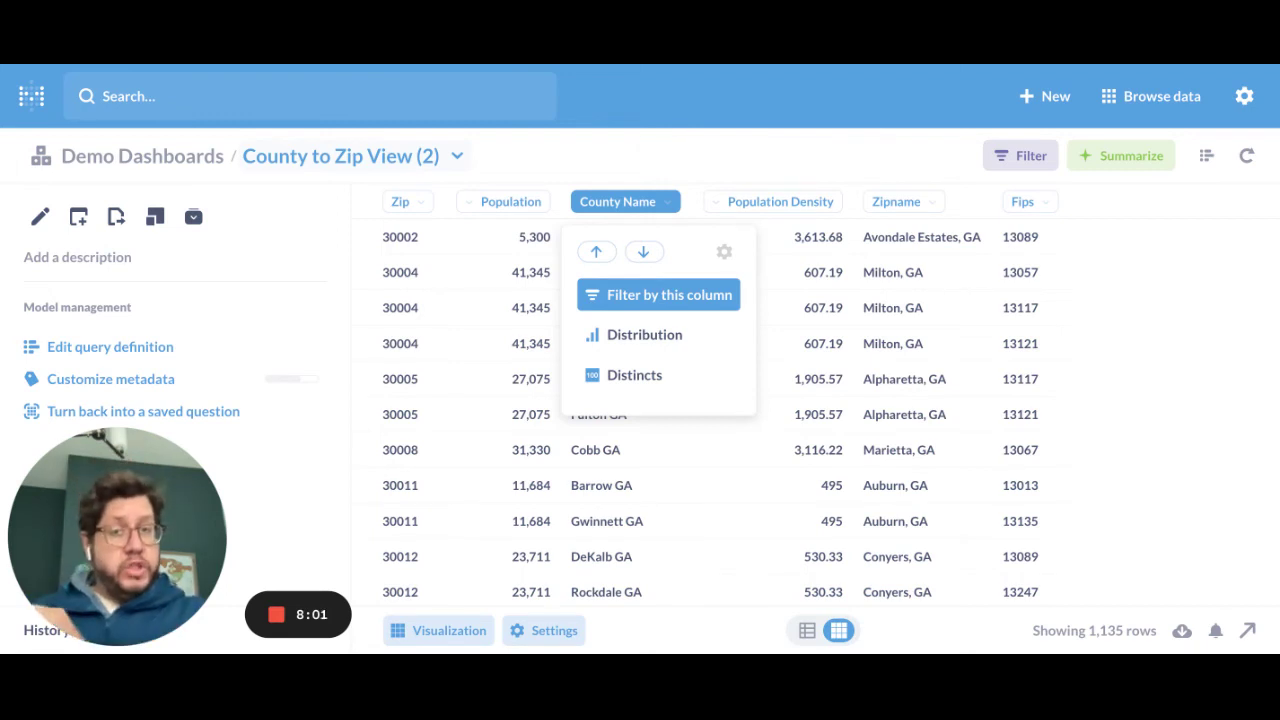
pyautogui.press('Down')
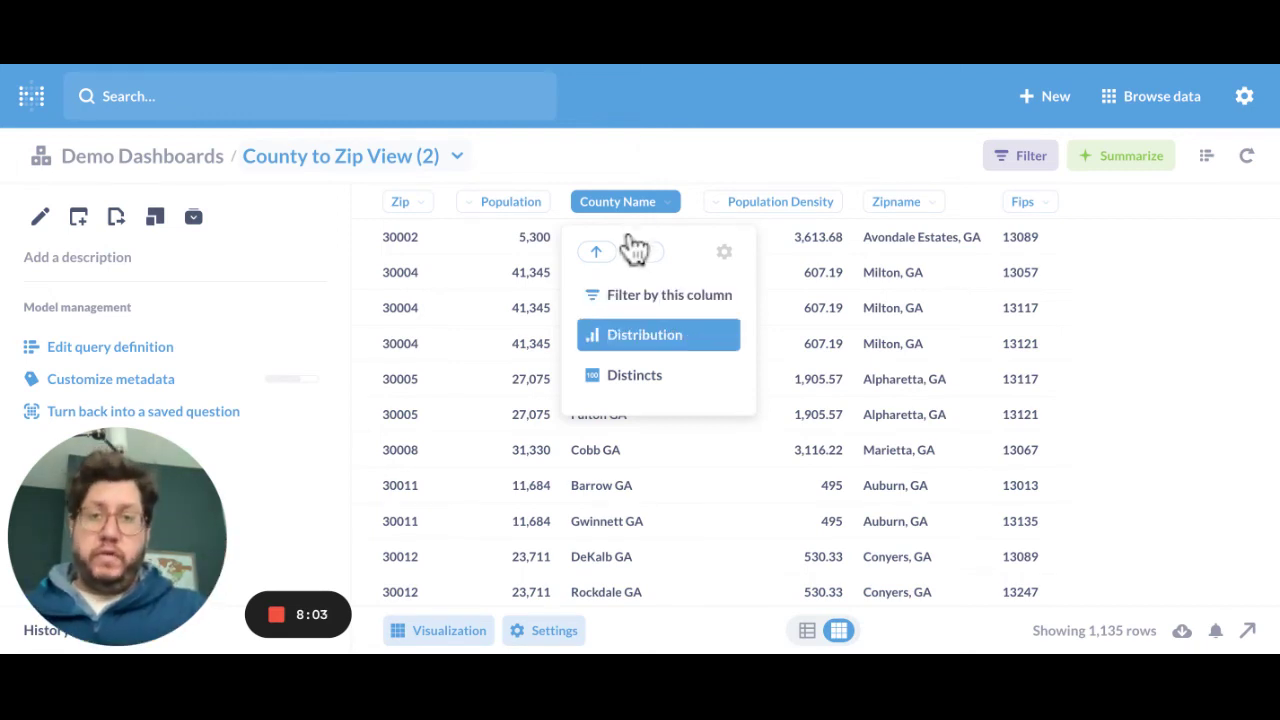
pyautogui.press('Return')
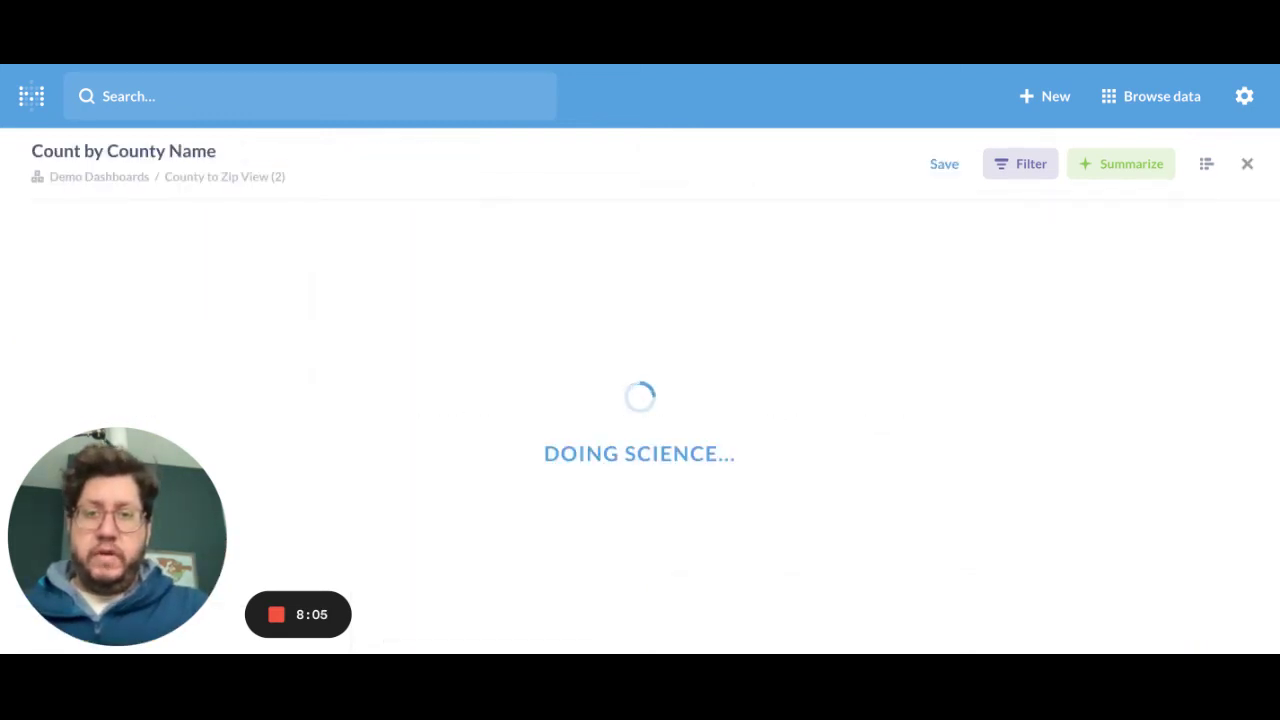
pyautogui.scroll(-2, 130, 400)
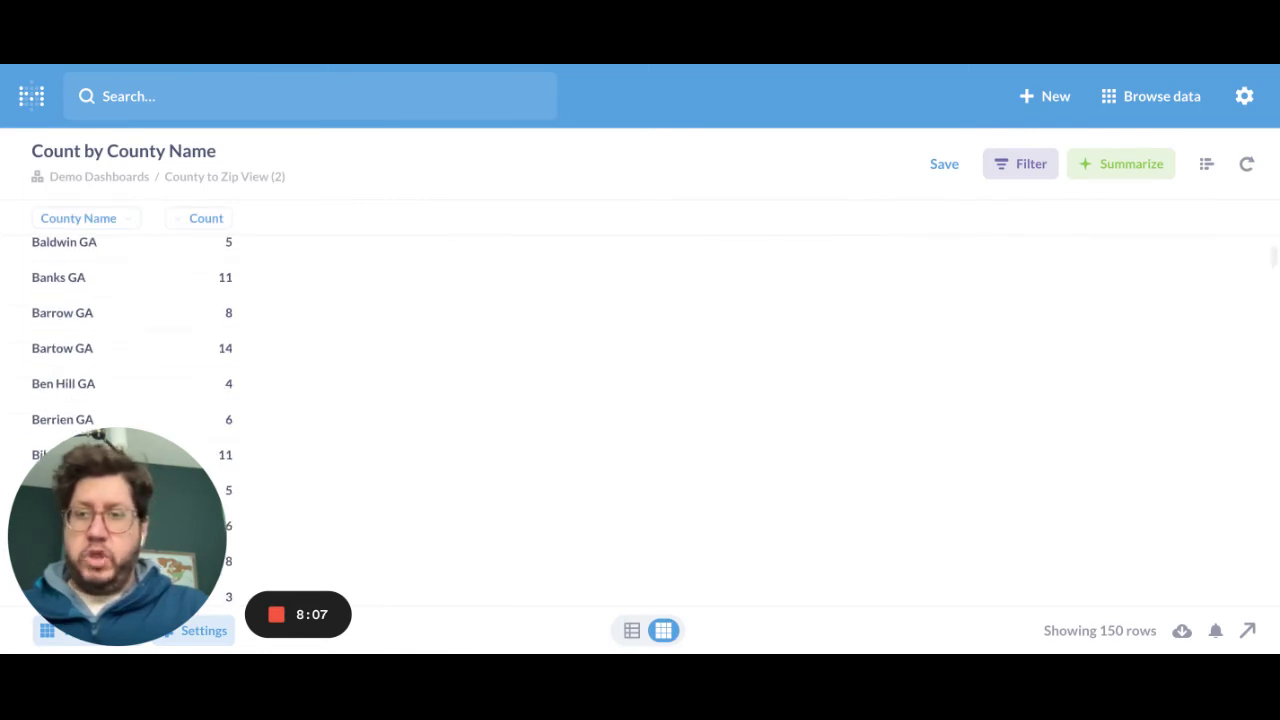
pyautogui.scroll(-8, 130, 400)
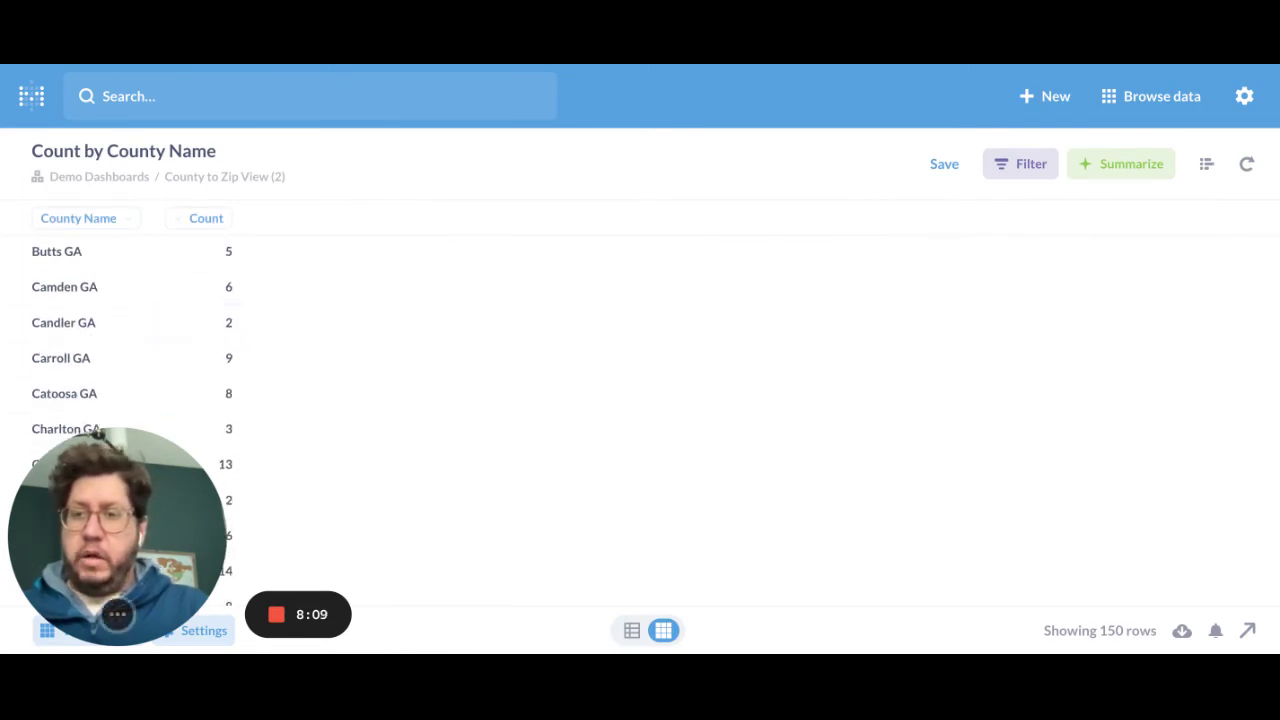
pyautogui.moveTo(117, 537); pyautogui.dragTo(783, 425)
pyautogui.scroll(-5, 150, 420)
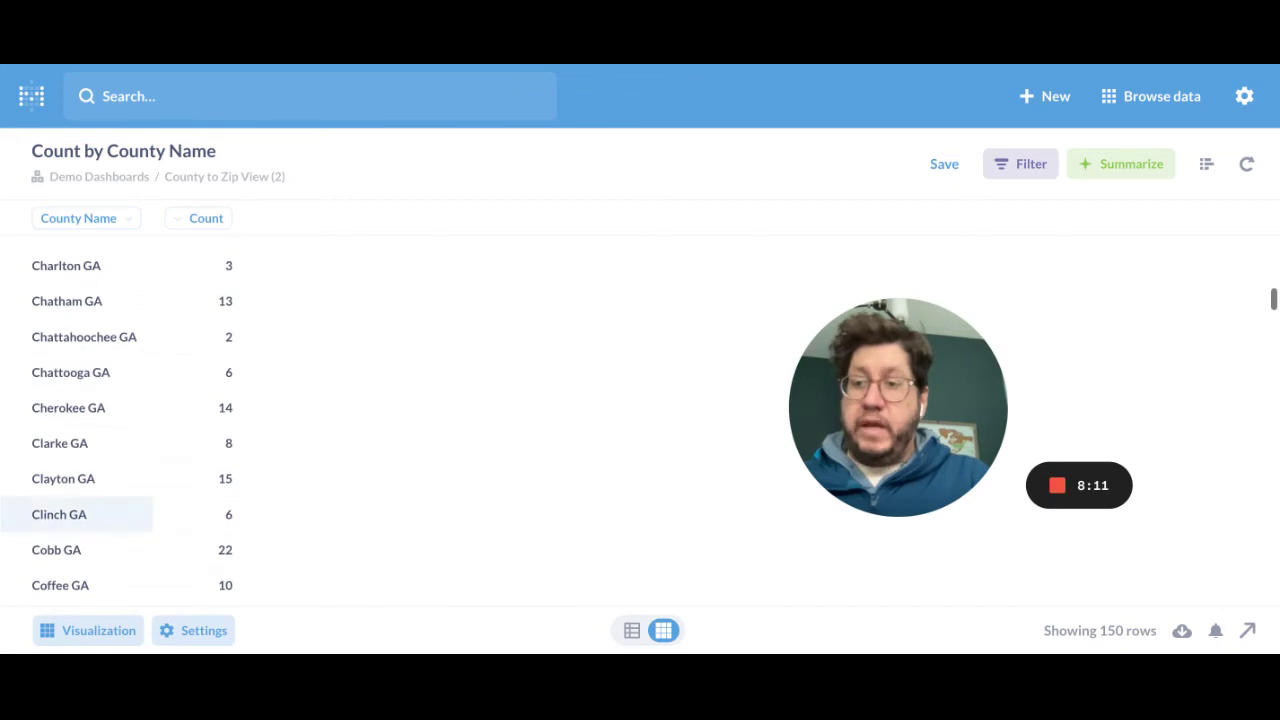
# Display the Count by County Name results as a bar chart.
pyautogui.click(88, 630)
pyautogui.click(174, 289)
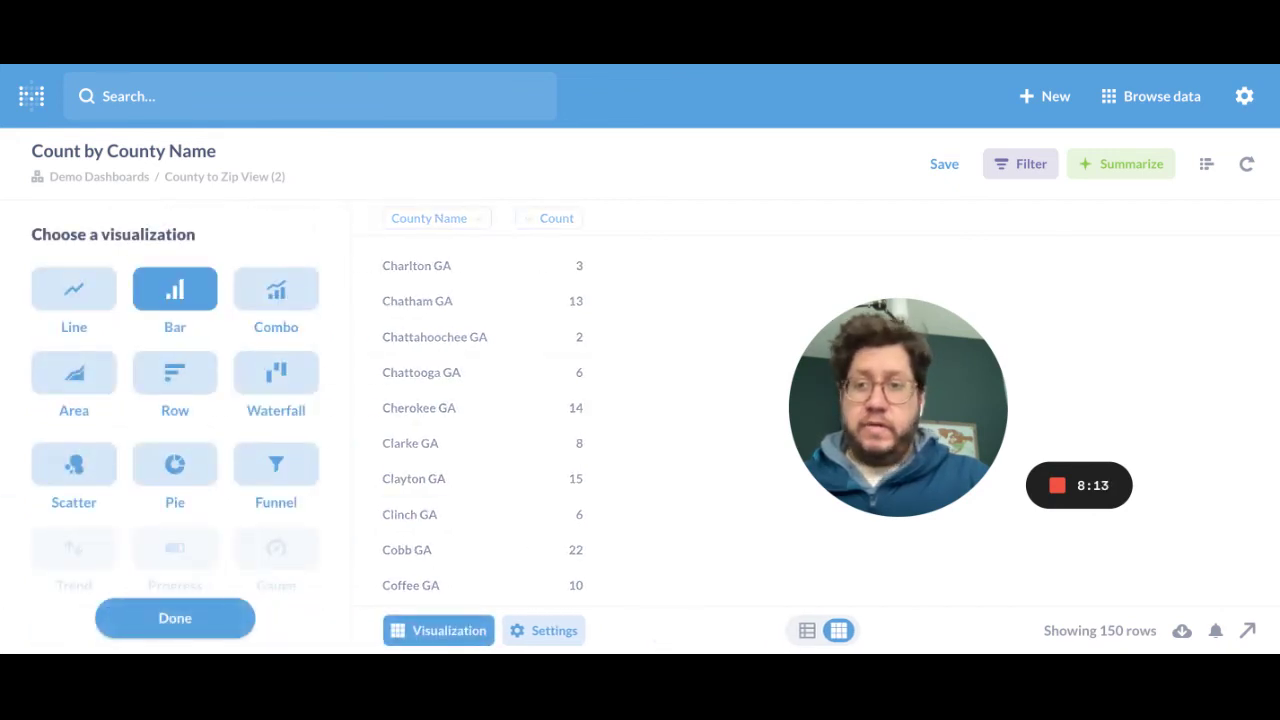
pyautogui.moveTo(898, 407); pyautogui.dragTo(145, 485)
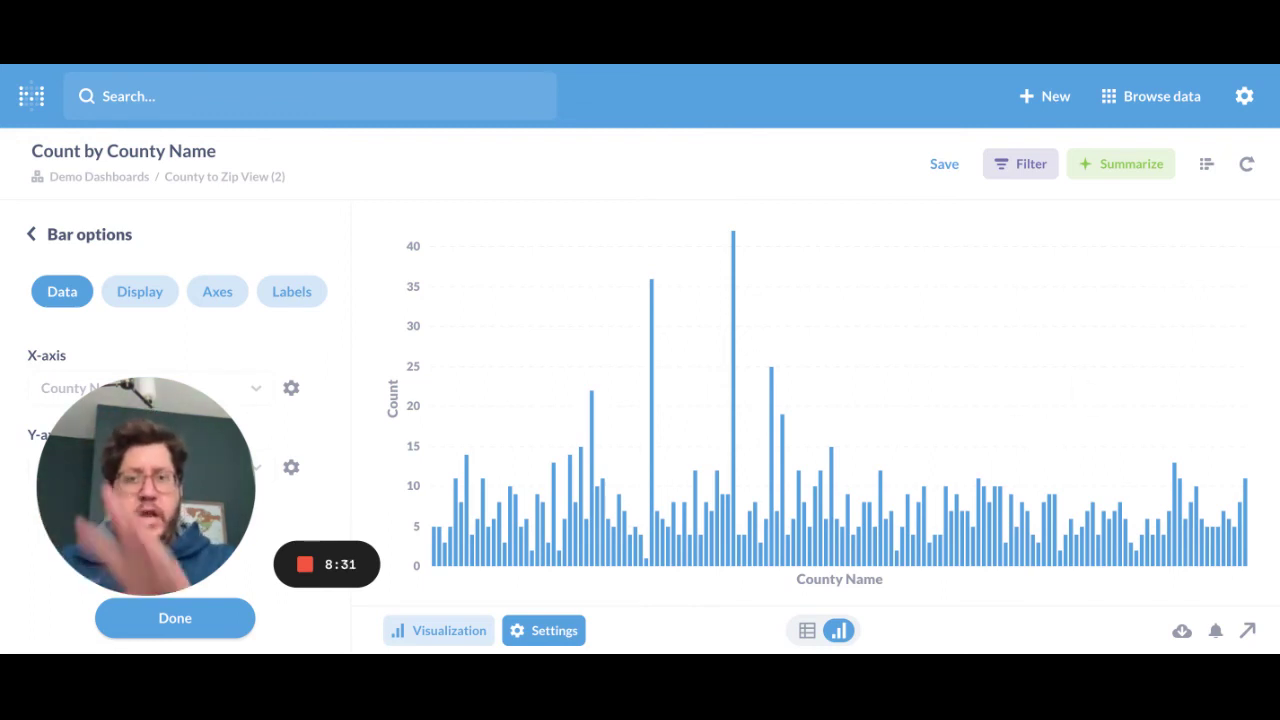
# Save the bar chart as the question 'Counties by distribution' in Demo Dashboards.
pyautogui.click(944, 163)
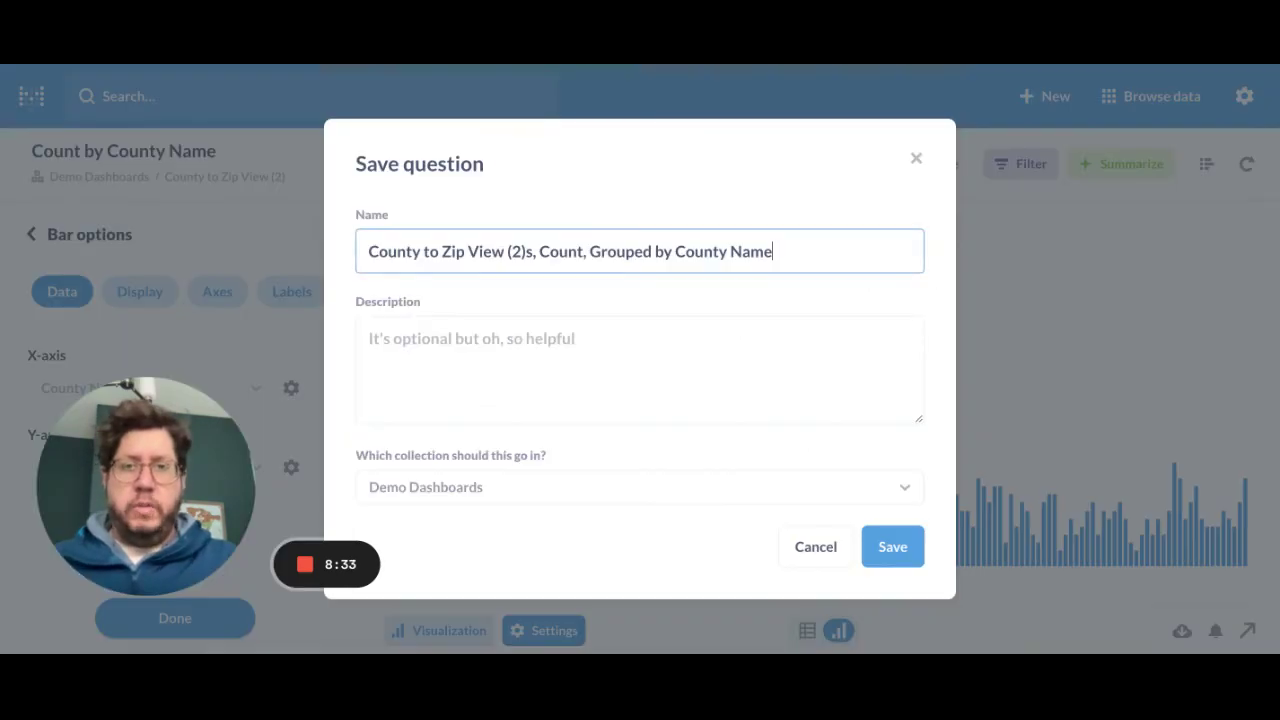
pyautogui.doubleClick(394, 251)
pyautogui.hotkey('ctrl', 'a')
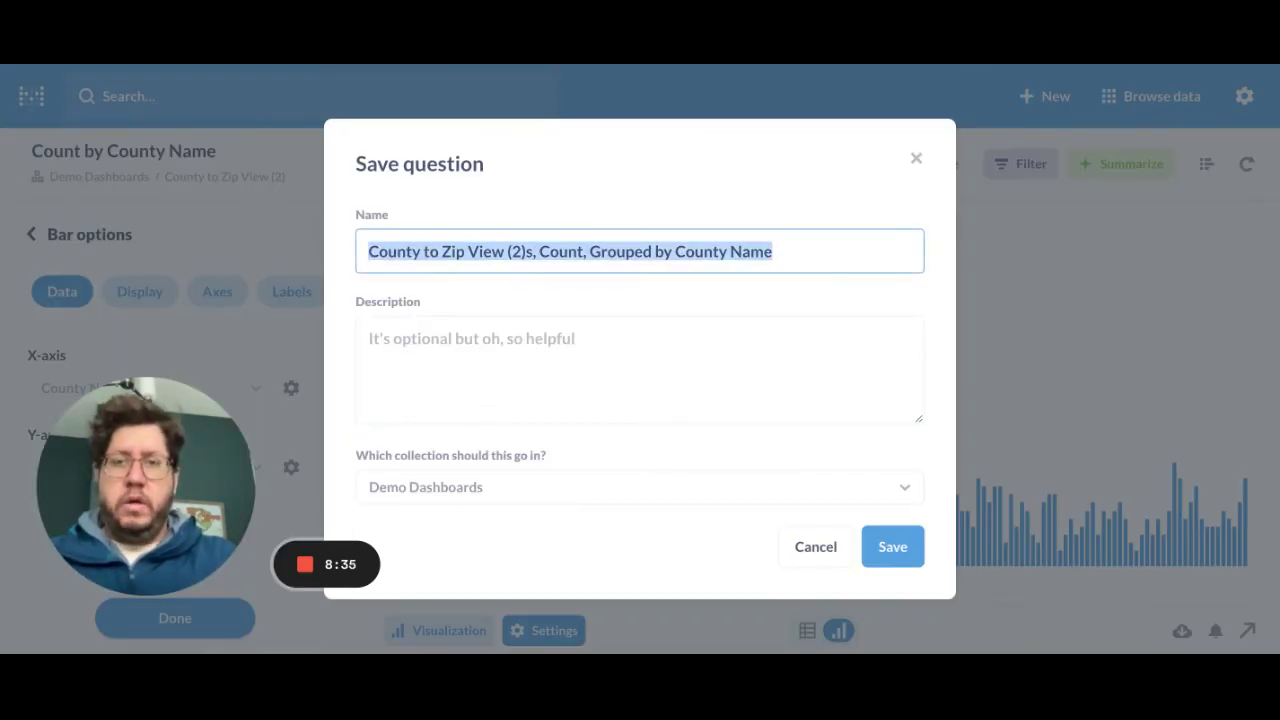
pyautogui.write('County toz')
pyautogui.press('BackSpace')
pyautogui.write('zip C')
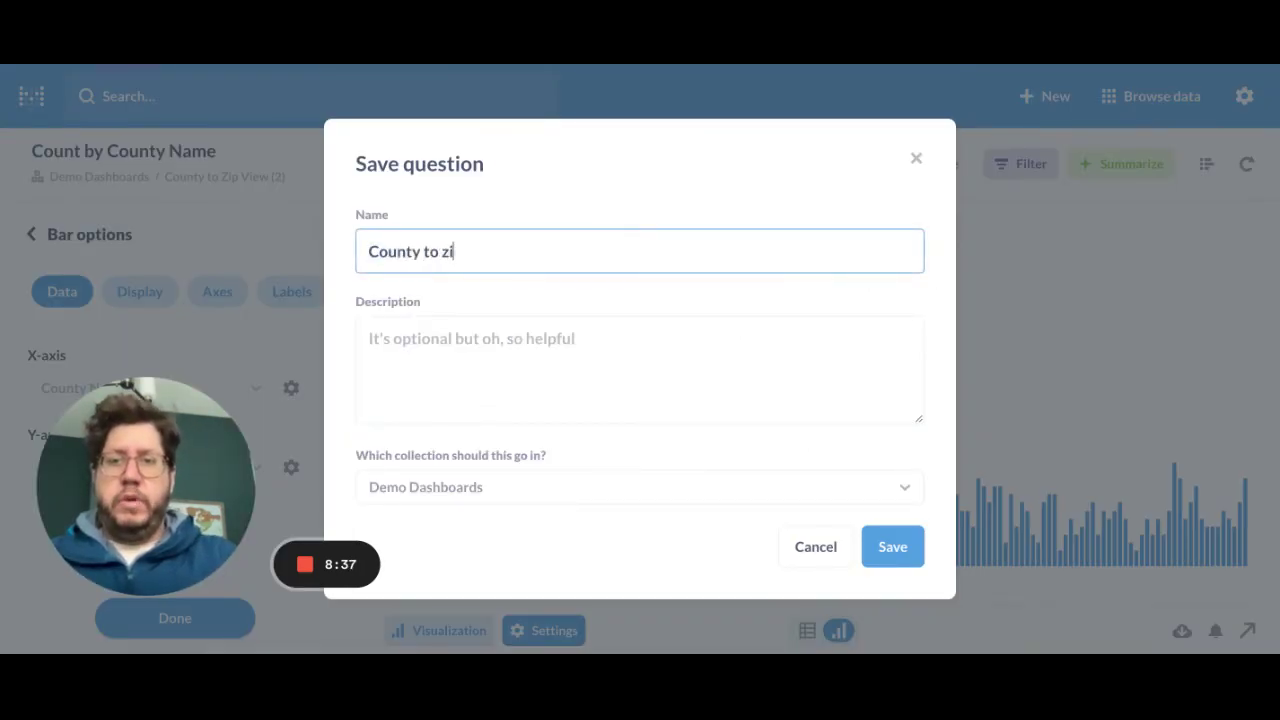
pyautogui.press('BackSpace')
pyautogui.press('BackSpace')
pyautogui.press('BackSpace')
pyautogui.press('BackSpace')
pyautogui.press('BackSpace')
pyautogui.press('BackSpace')
pyautogui.press('BackSpace')
pyautogui.press('BackSpace')
pyautogui.press('BackSpace')
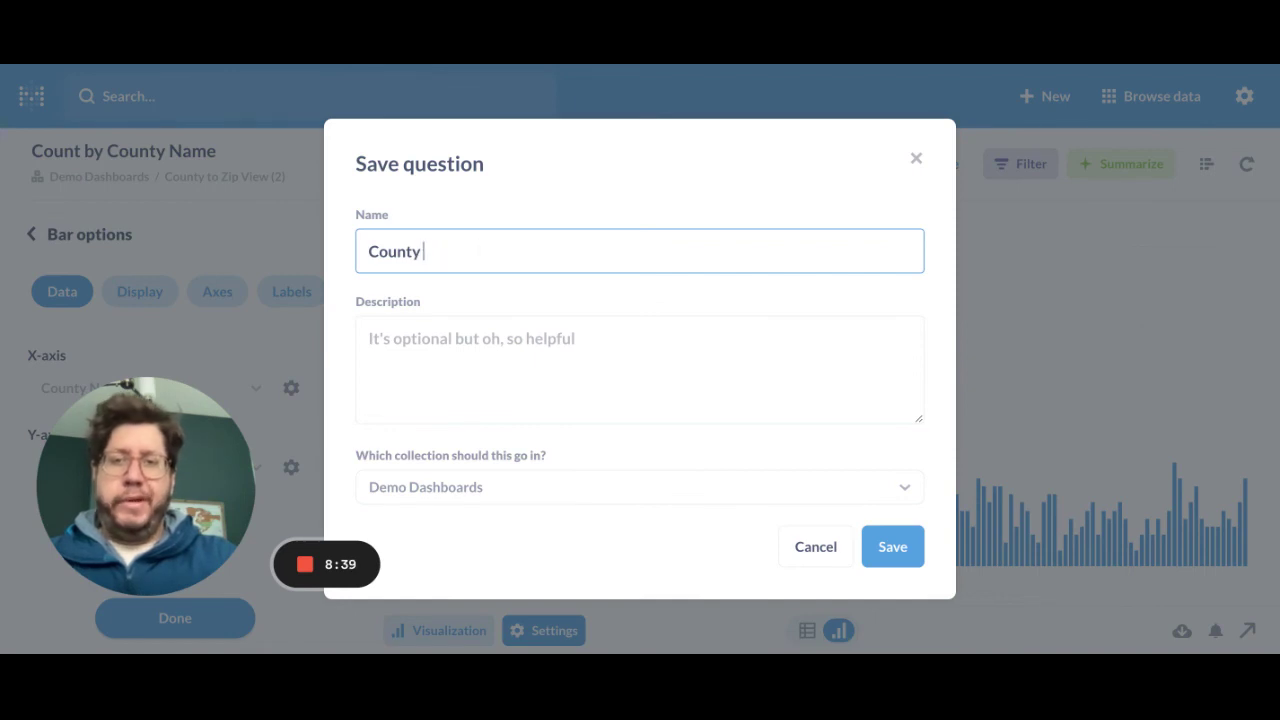
pyautogui.write('ies by distribution')
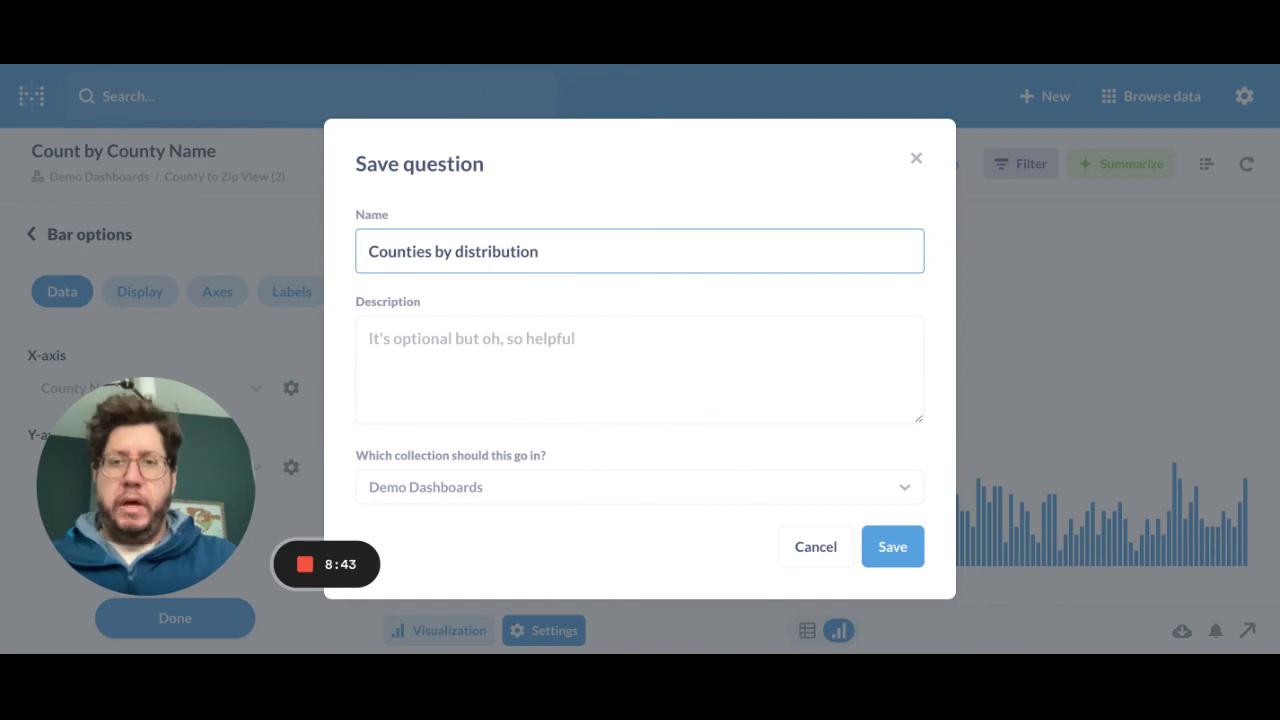
pyautogui.press('Return')
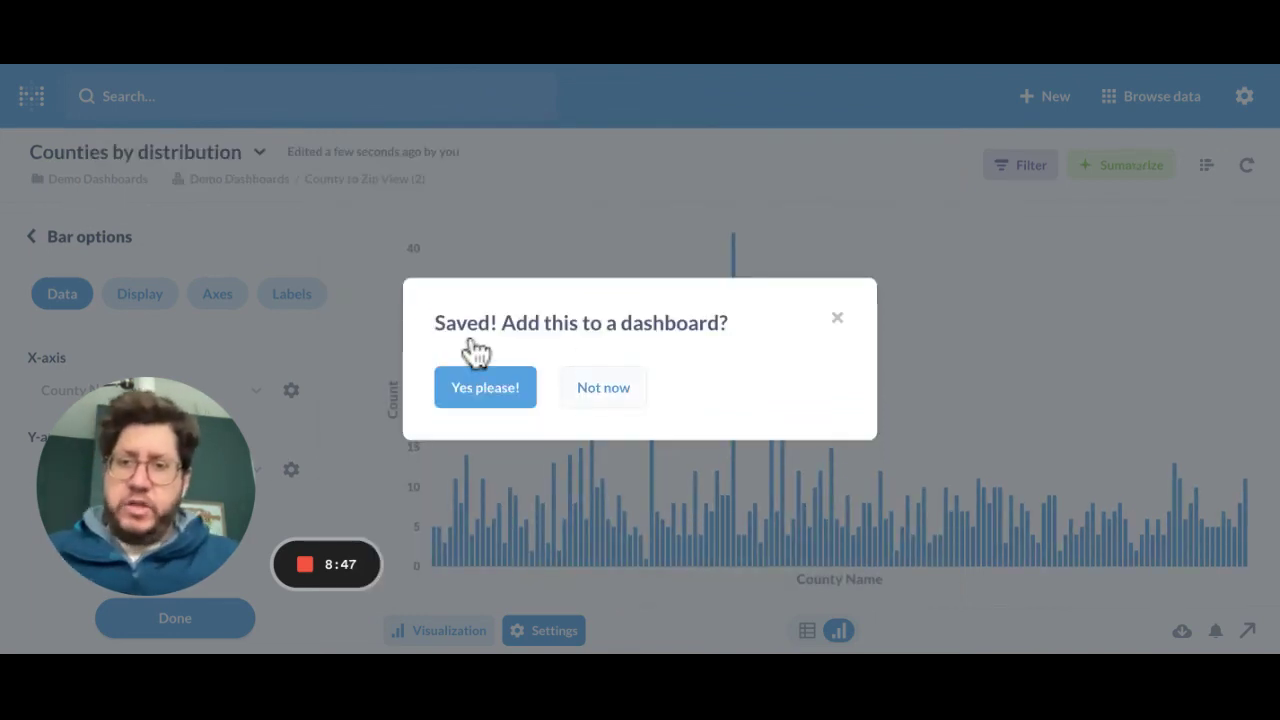
pyautogui.click(534, 378)
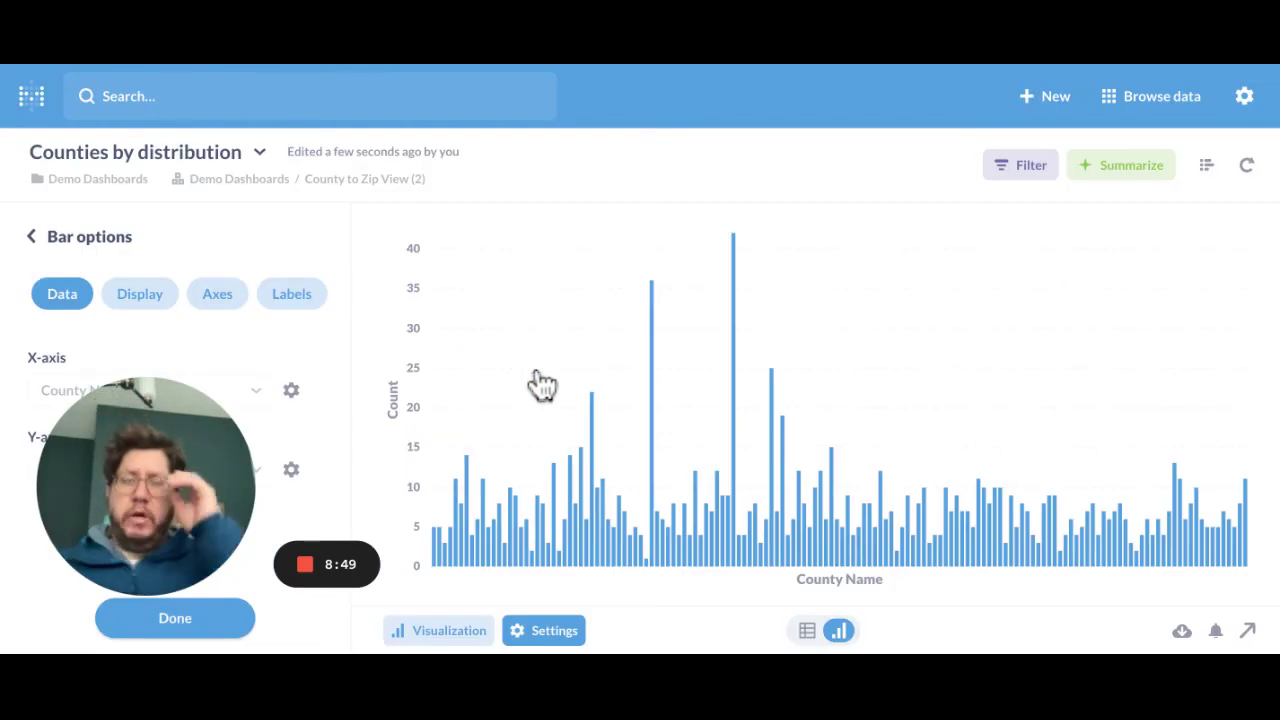